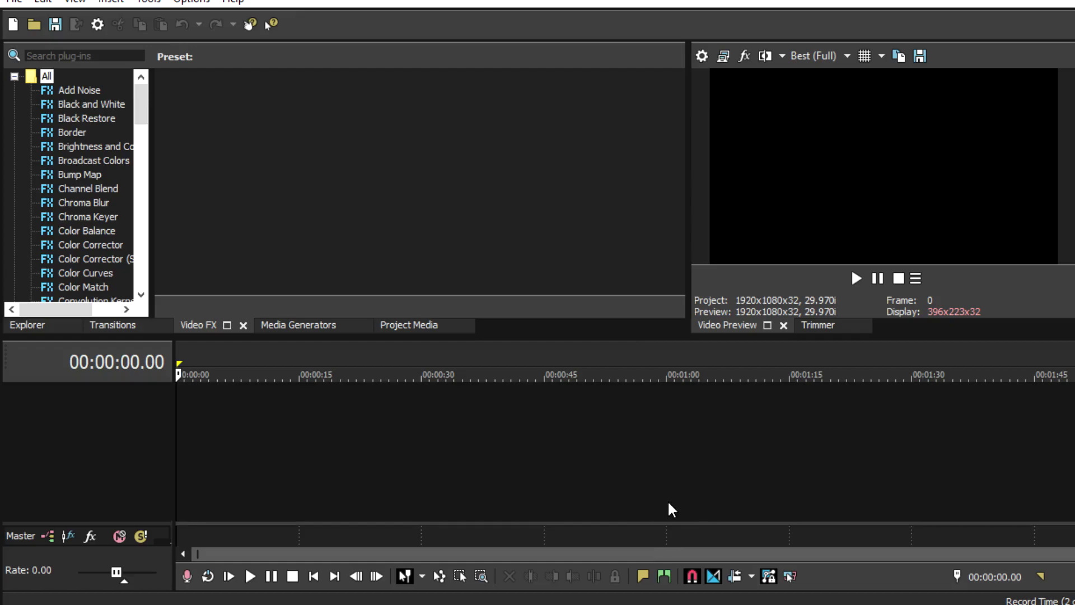
pyautogui.click(819, 54)
pyautogui.moveTo(812, 129)
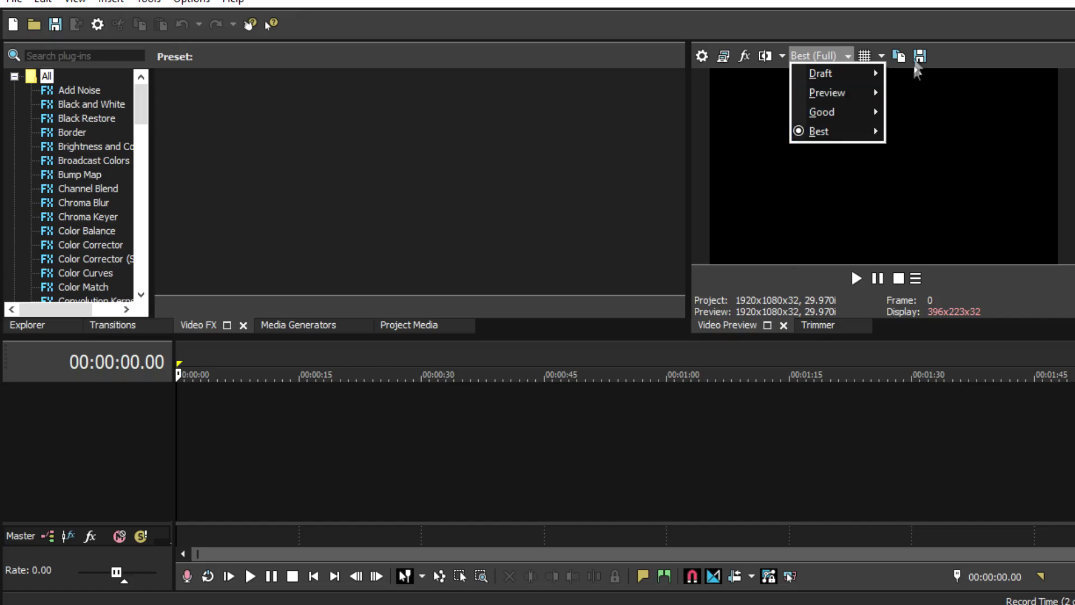
pyautogui.click(971, 67)
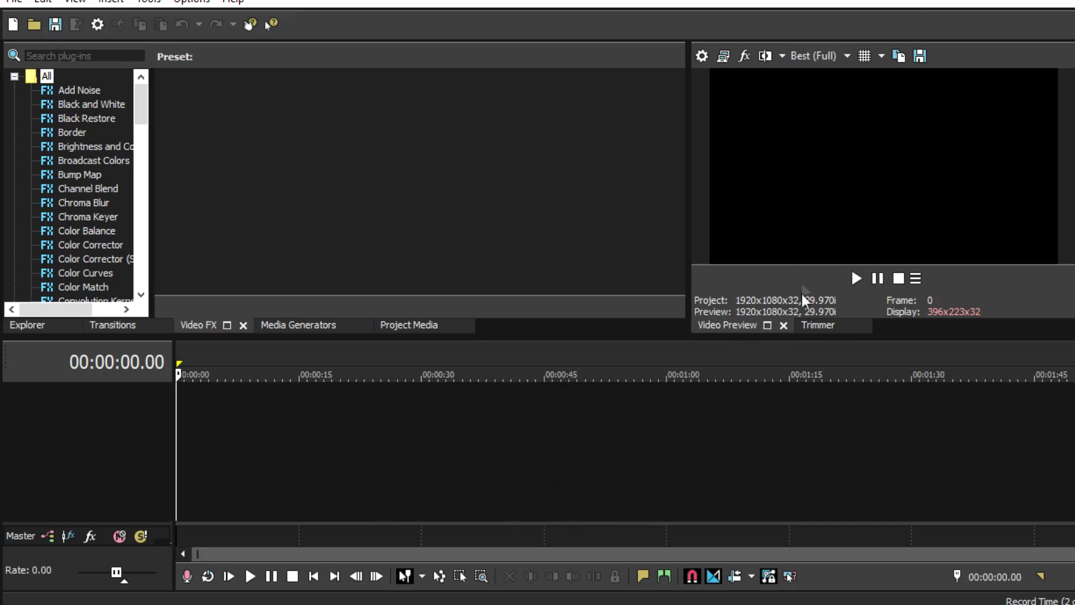
pyautogui.press('super+e')
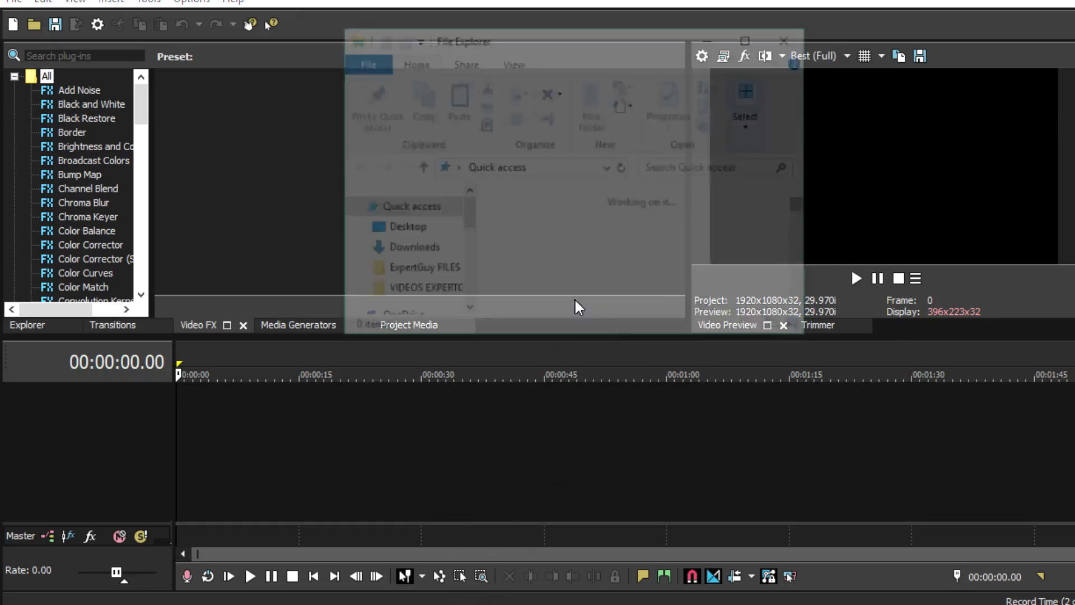
pyautogui.click(441, 290)
pyautogui.scroll(-6, 650, 274)
pyautogui.scroll(-8, 659, 271)
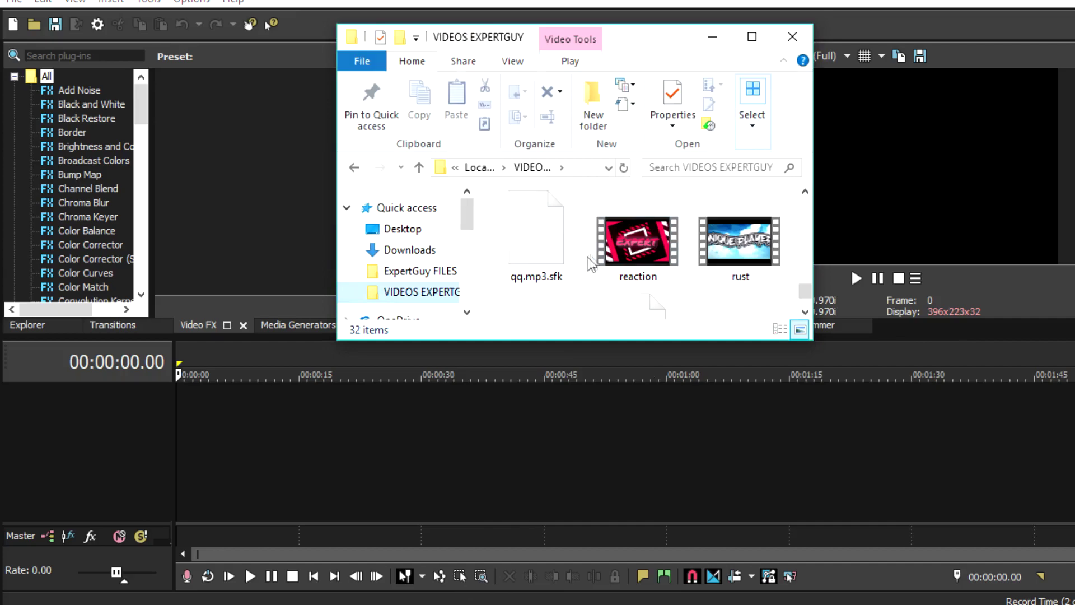
pyautogui.scroll(1, 700, 305)
pyautogui.scroll(1, 691, 310)
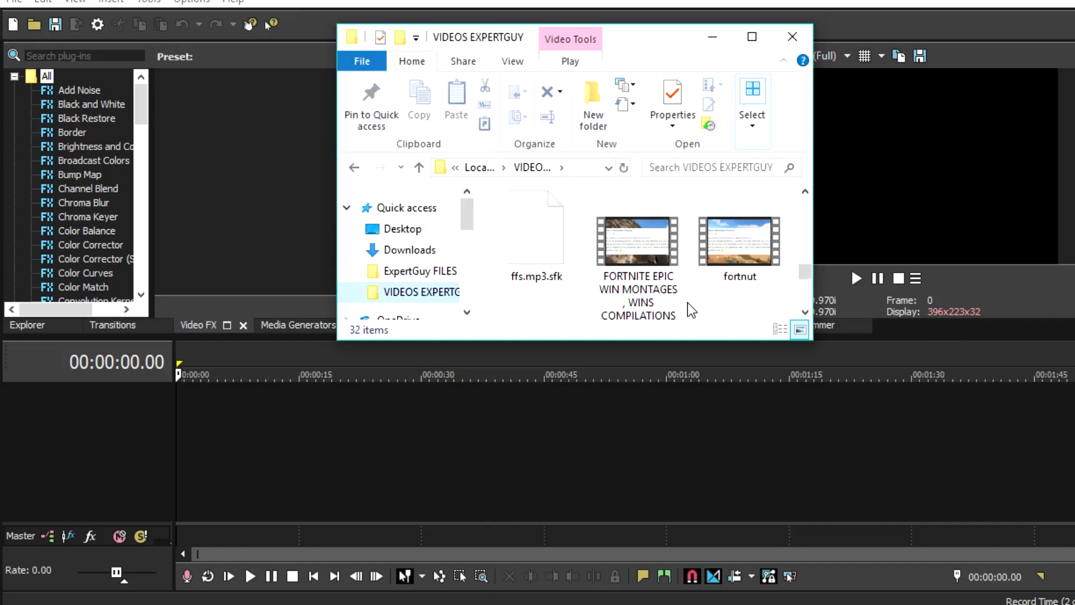
pyautogui.scroll(2, 644, 297)
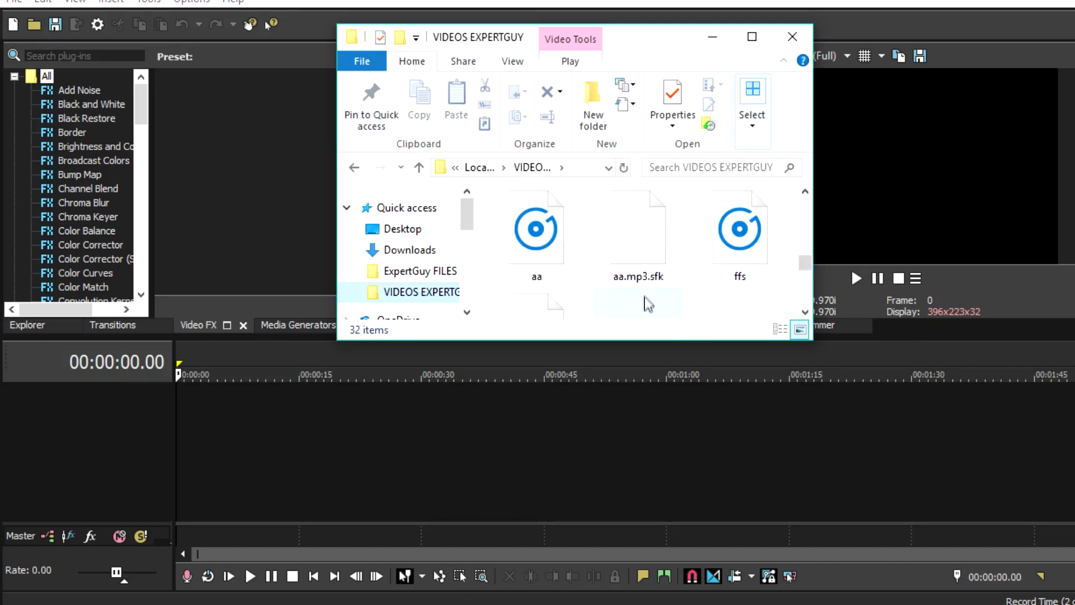
pyautogui.moveTo(634, 244); pyautogui.dragTo(185, 415)
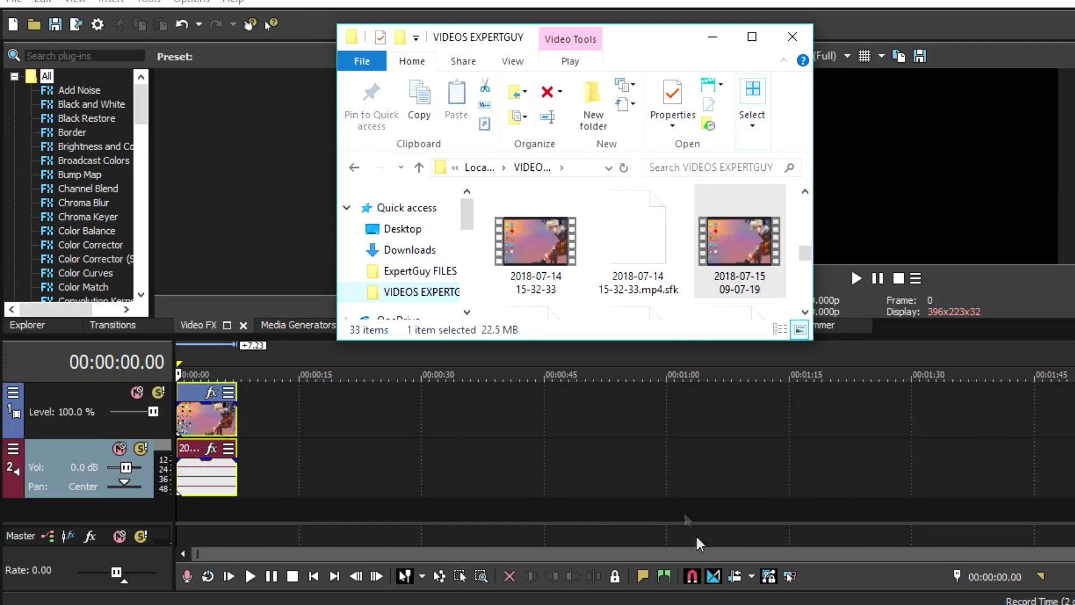
# Add the audio file aa to the timeline start on its own track beneath the recording, and minimize the file browser
pyautogui.scroll(-3, 694, 302)
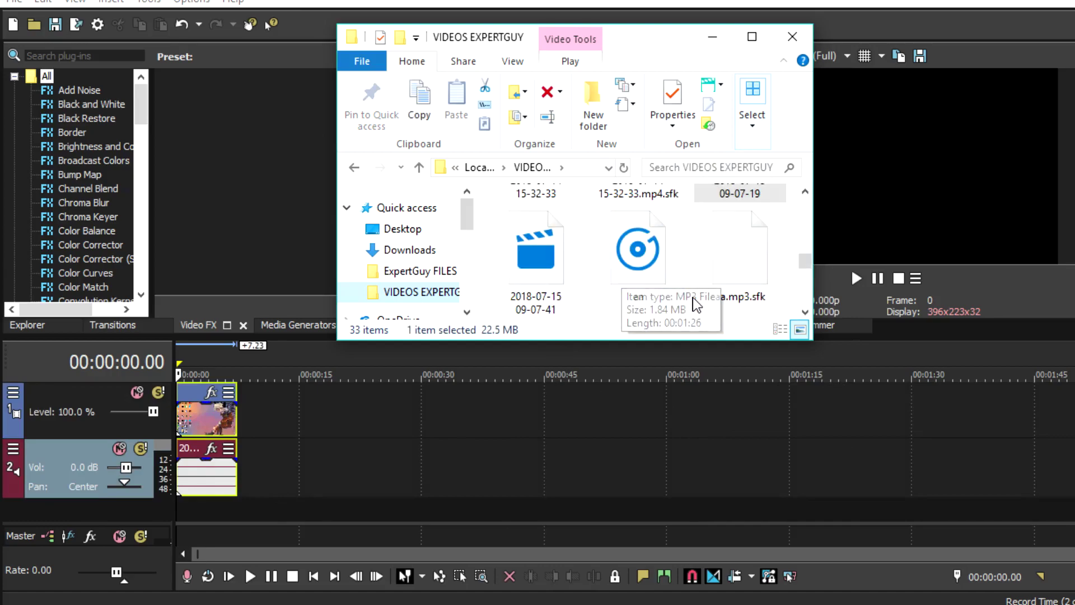
pyautogui.scroll(1, 694, 305)
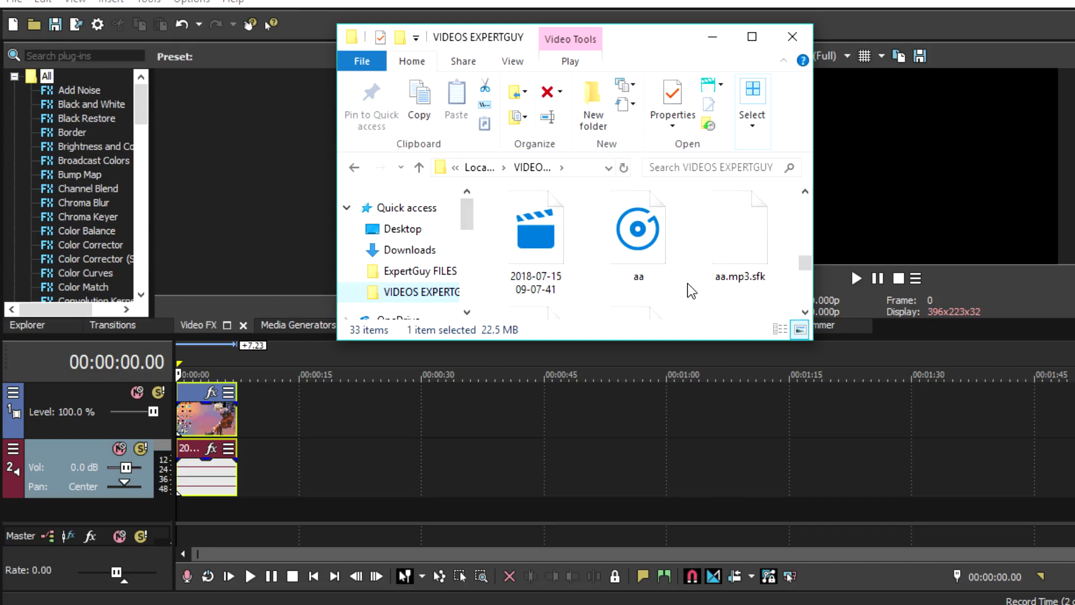
pyautogui.moveTo(656, 246); pyautogui.dragTo(168, 512)
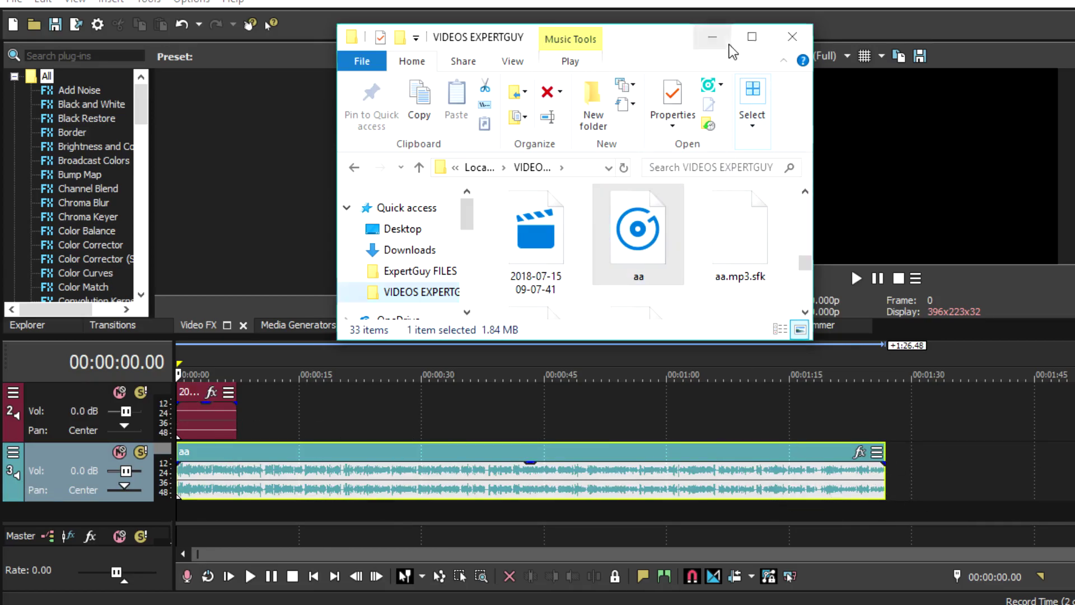
pyautogui.click(712, 36)
# Extend the video clip to about 10 seconds and trim the aa music clip to end at the same point
pyautogui.moveTo(235, 417); pyautogui.dragTo(262, 426)
pyautogui.moveTo(882, 480); pyautogui.dragTo(262, 477)
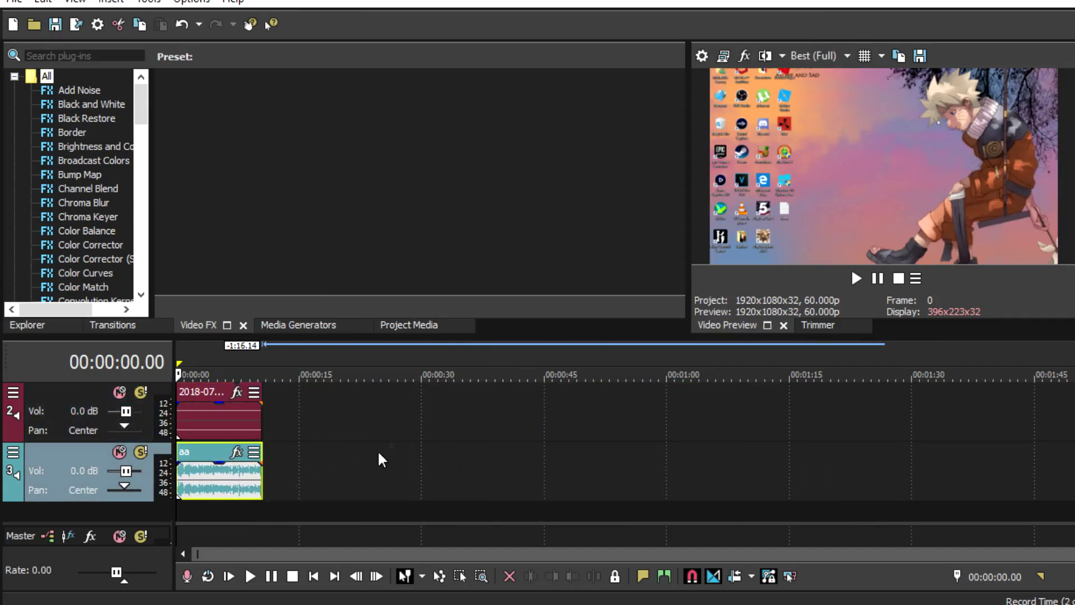
# Examine the video track, the recording's audio track and the music track on the timeline
pyautogui.scroll(1, 262, 476)
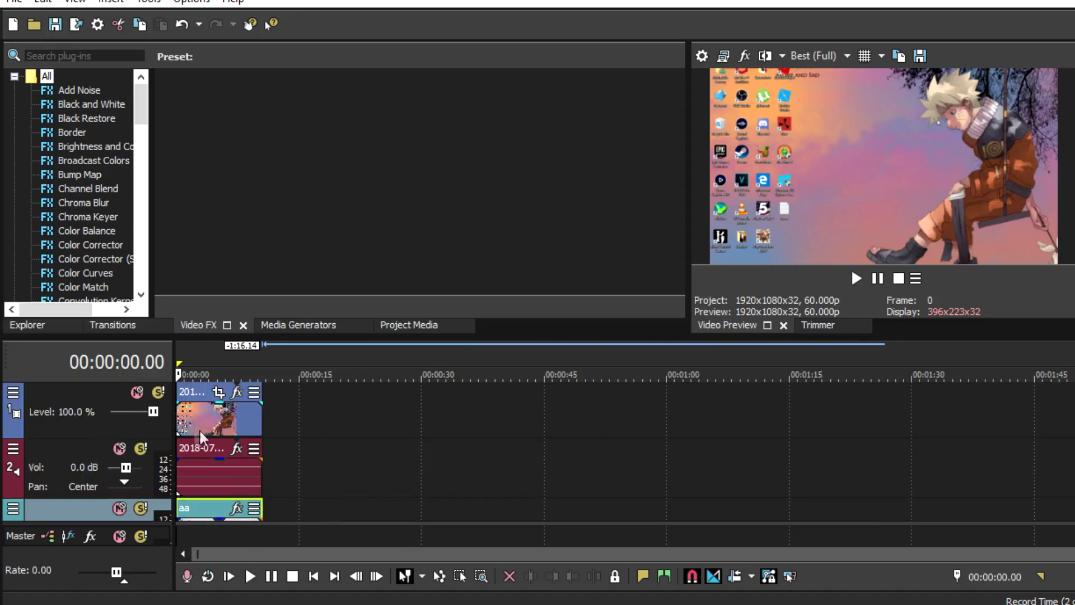
pyautogui.click(232, 423)
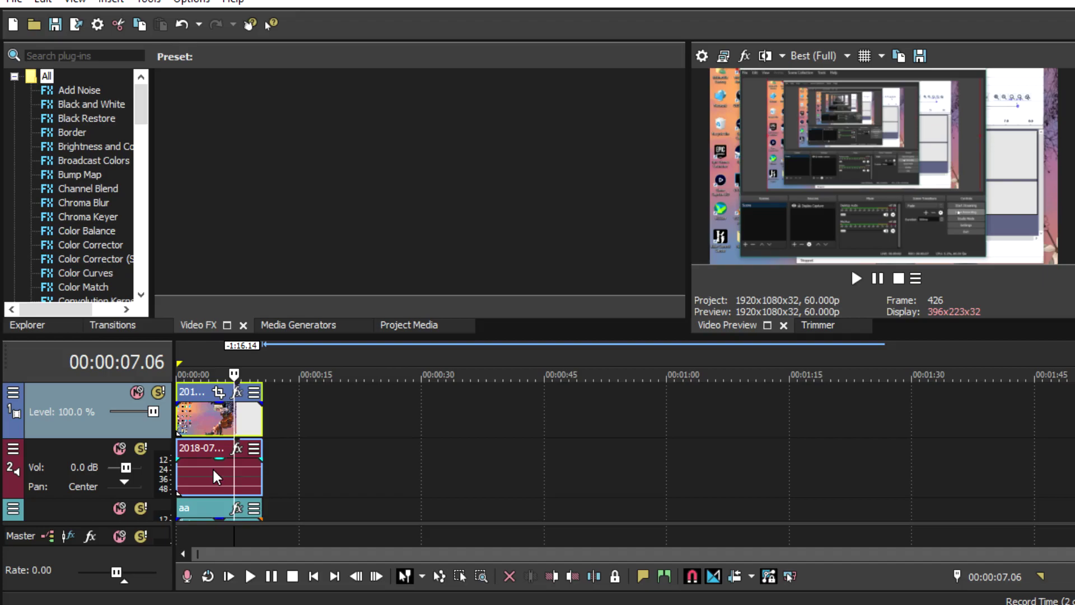
pyautogui.click(203, 509)
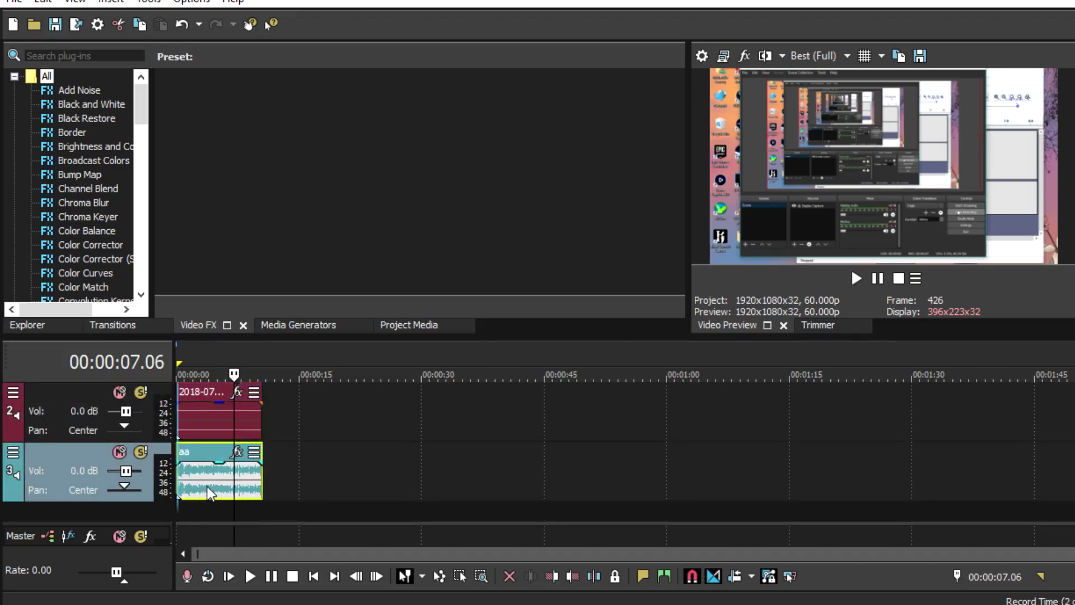
pyautogui.scroll(3, 287, 436)
pyautogui.scroll(-3, 287, 436)
pyautogui.scroll(1, 625, 441)
pyautogui.scroll(-2, 625, 440)
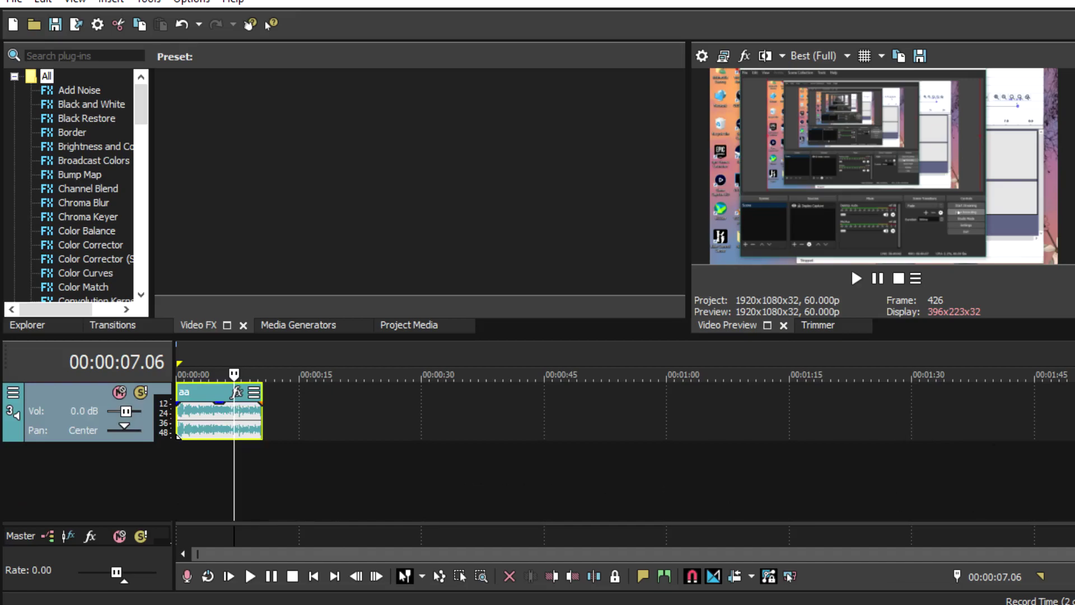
pyautogui.scroll(2, 504, 451)
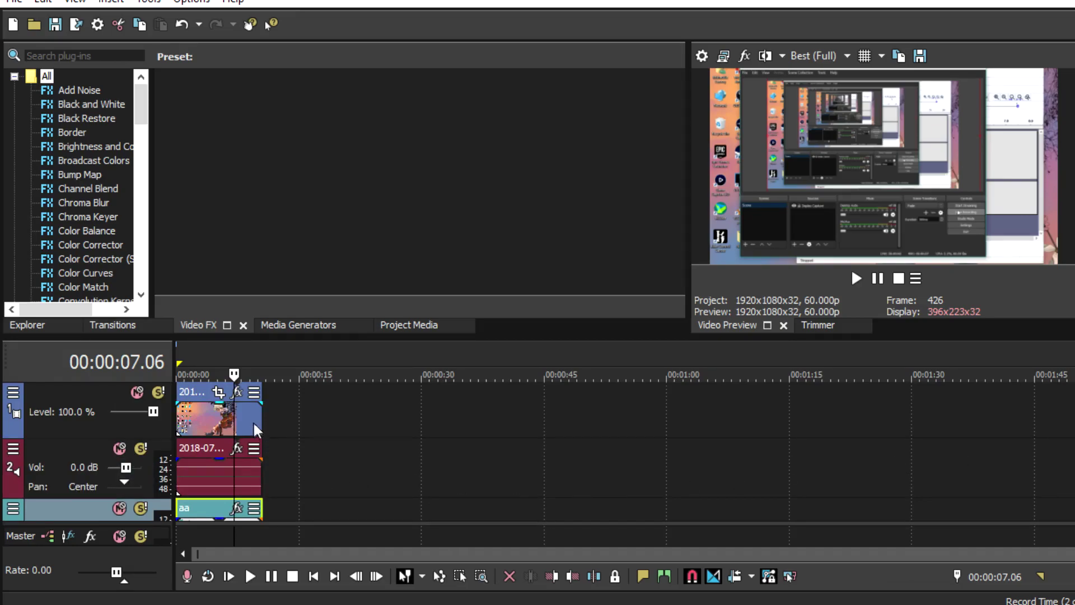
# Apply the Gaussian Blur effect with the Medium Blur preset to the video clip
pyautogui.scroll(-2, 87, 218)
pyautogui.scroll(-4, 109, 236)
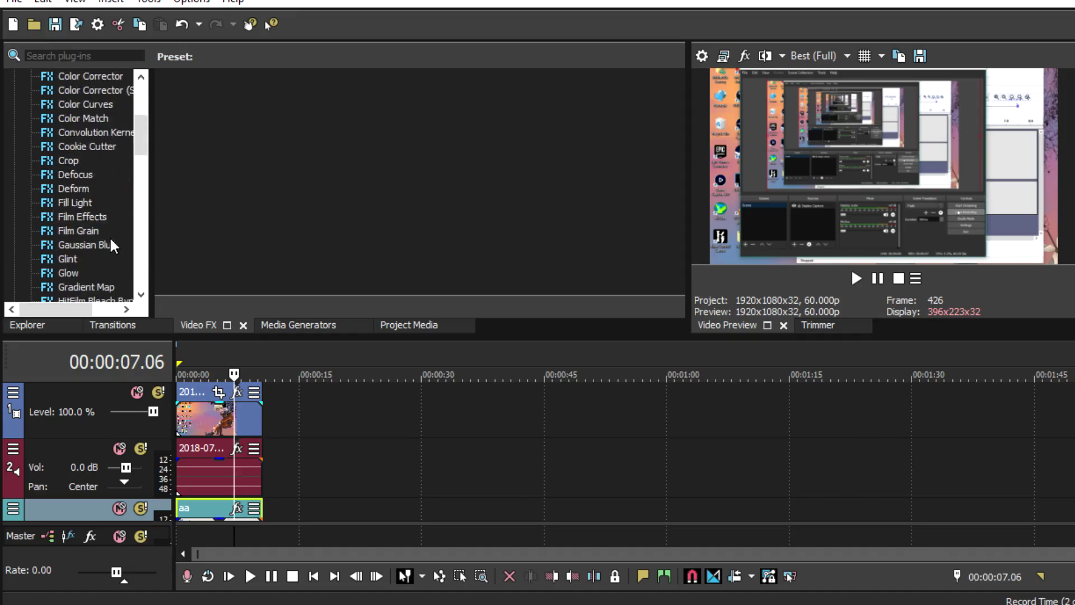
pyautogui.click(105, 203)
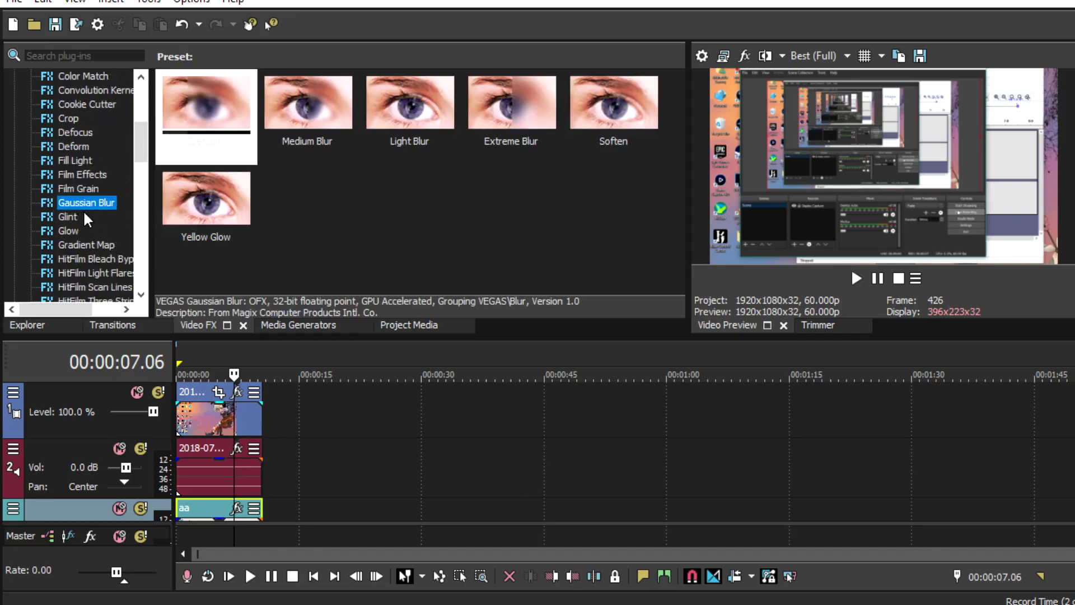
pyautogui.moveTo(273, 123); pyautogui.dragTo(254, 430)
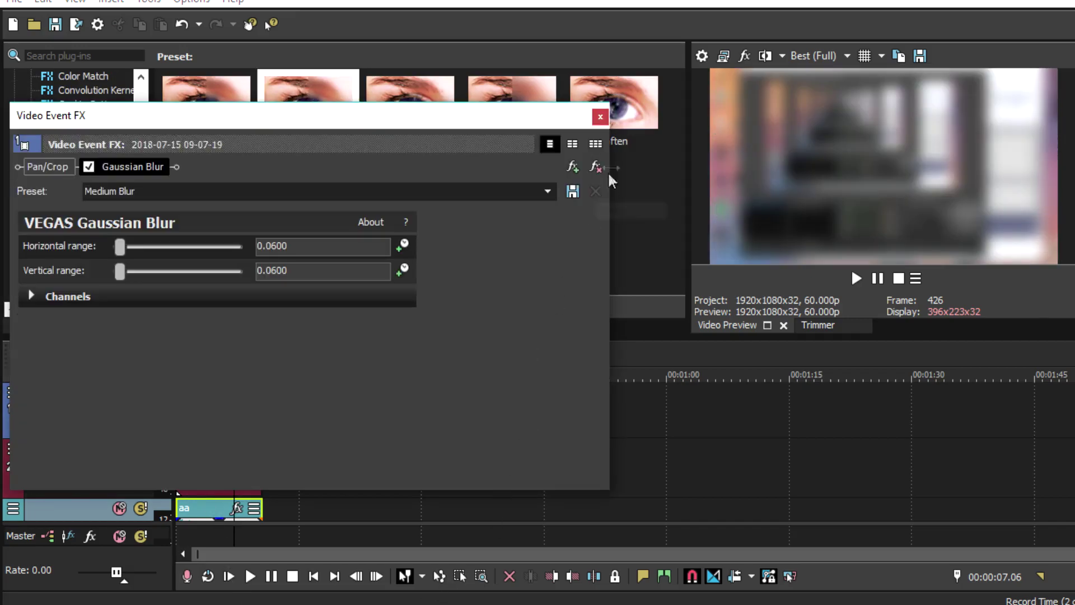
pyautogui.click(600, 116)
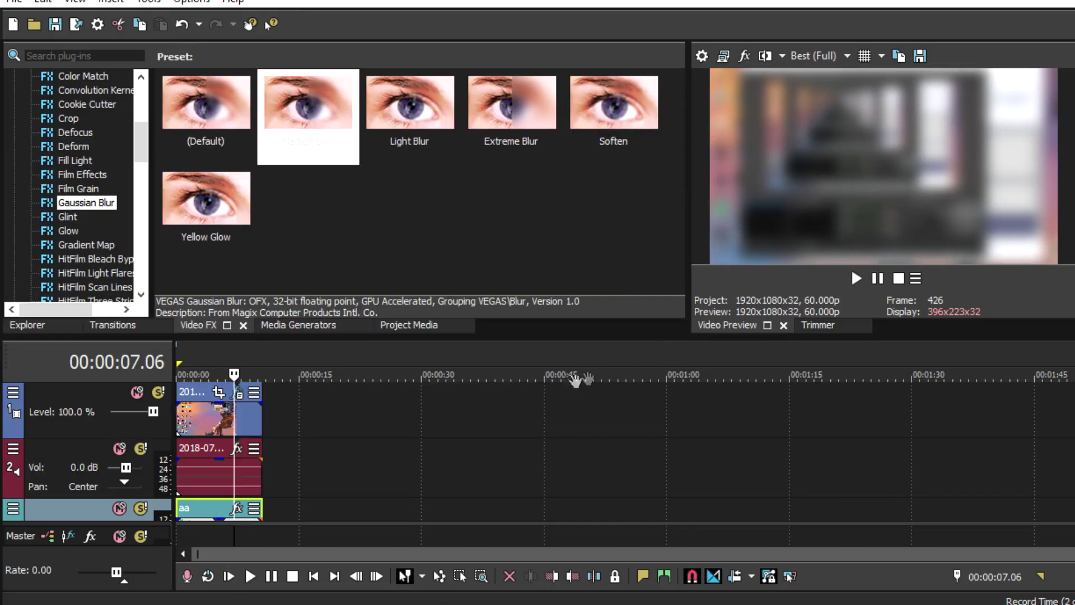
# Split the video clip and its linked audio at 00:00:03.33
pyautogui.moveTo(232, 424); pyautogui.dragTo(205, 426)
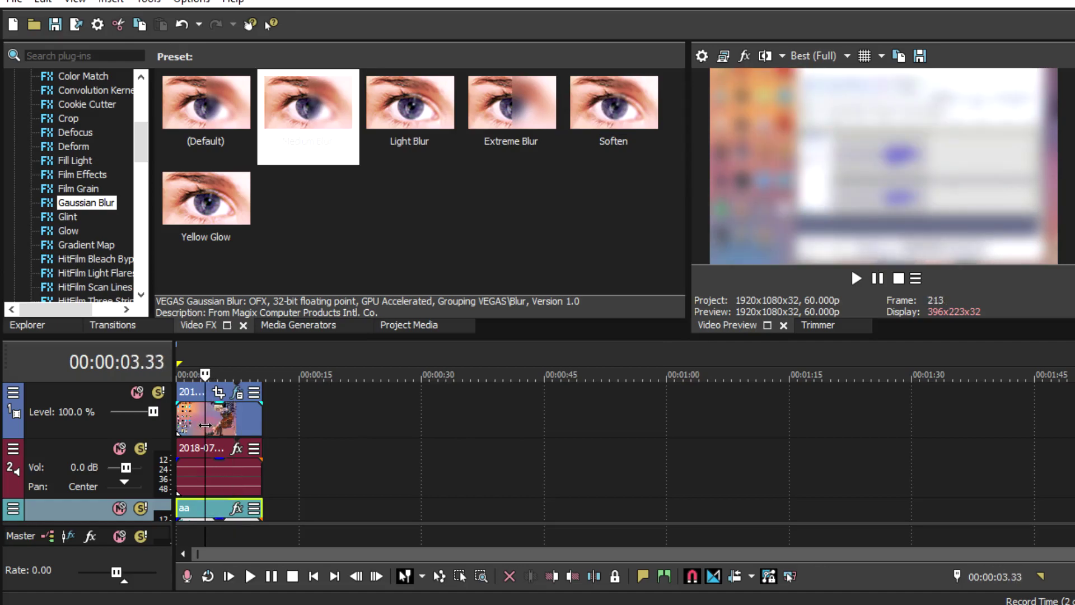
pyautogui.rightClick(205, 425)
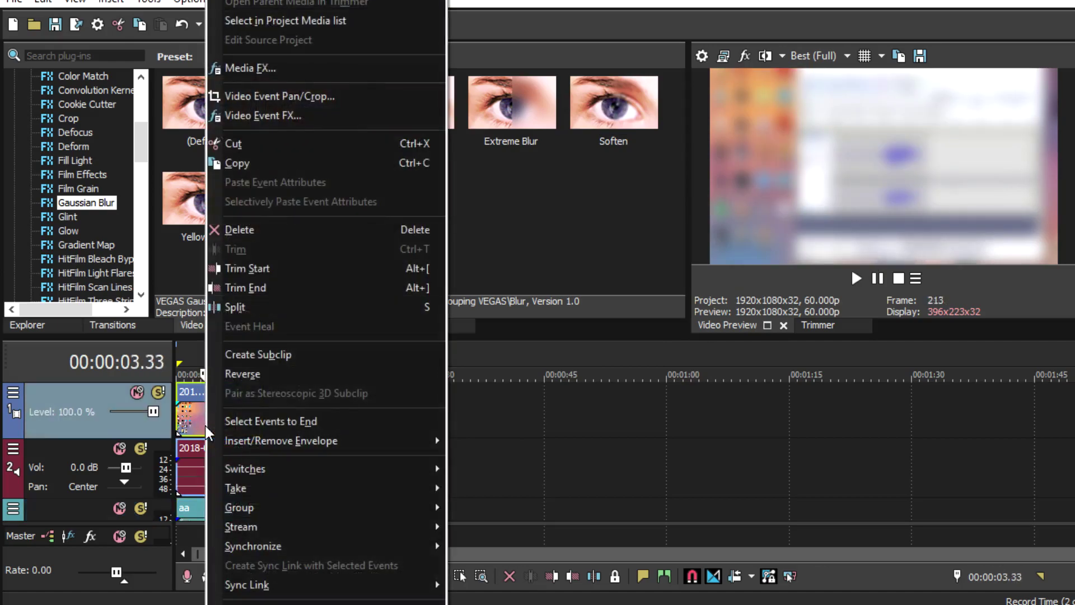
pyautogui.click(236, 306)
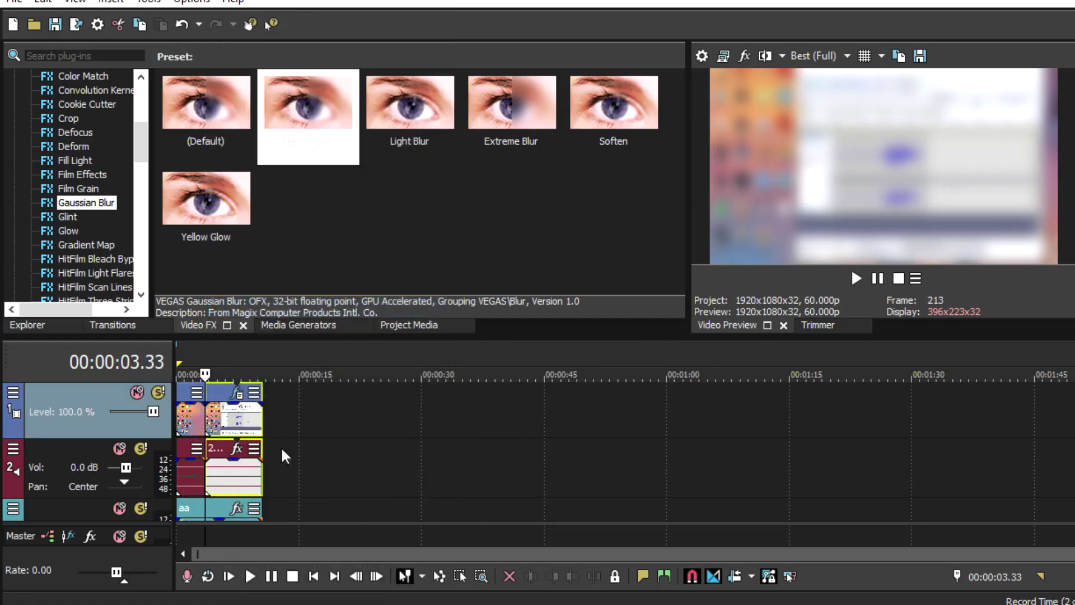
# Pan and crop the second video segment so its picture shrinks into the frame's upper-right corner, with a crop width of about 4,152 and height of about 2,335
pyautogui.click(236, 420)
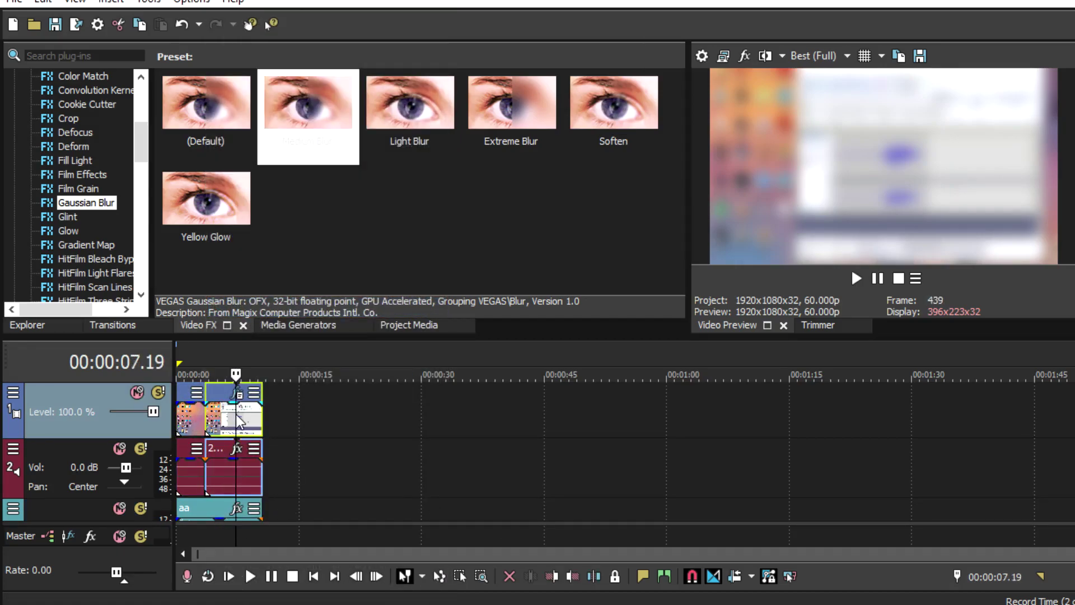
pyautogui.rightClick(236, 420)
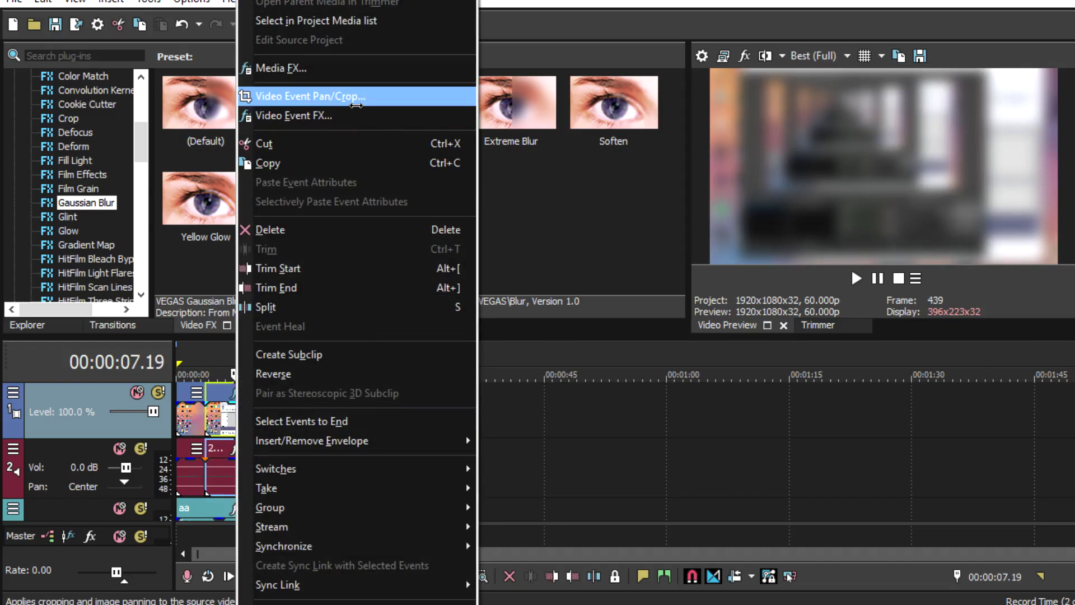
pyautogui.click(356, 100)
pyautogui.moveTo(324, 260); pyautogui.dragTo(356, 325)
pyautogui.moveTo(285, 275); pyautogui.dragTo(116, 144)
pyautogui.moveTo(369, 275); pyautogui.dragTo(172, 302)
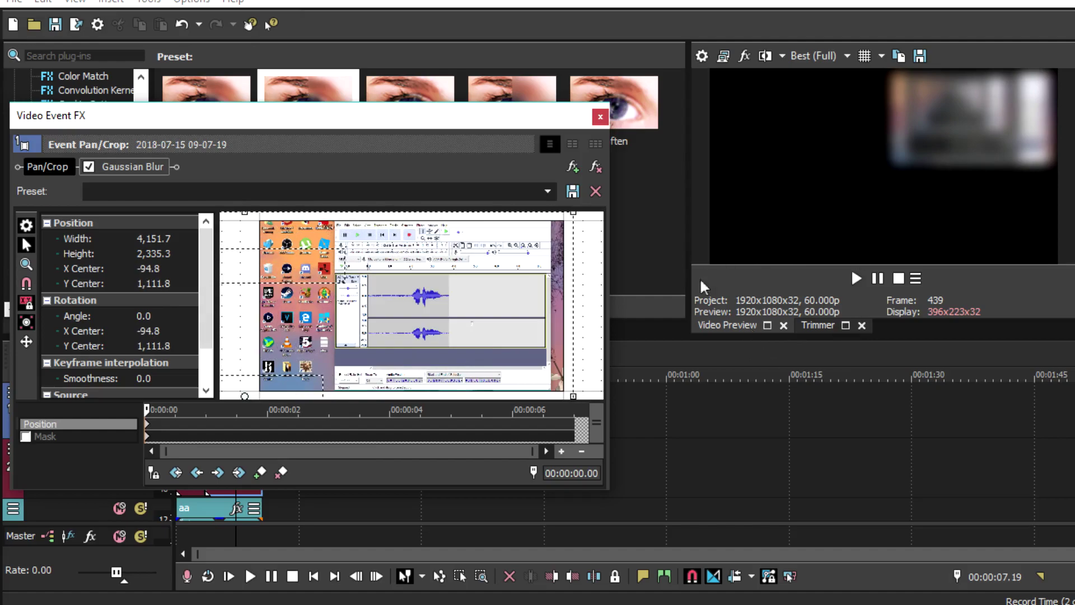
pyautogui.click(597, 118)
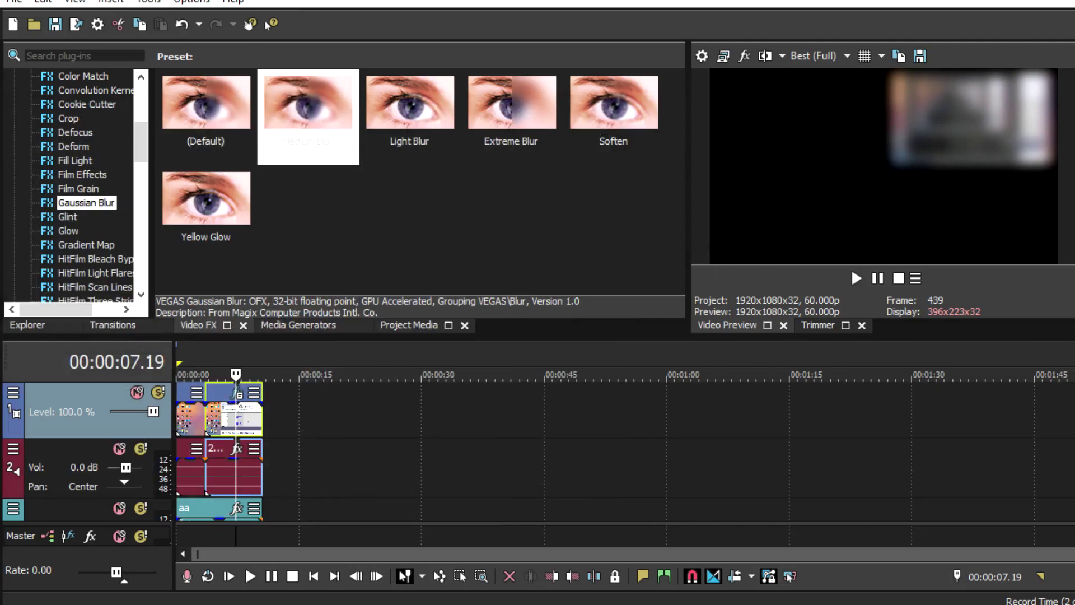
# Insert an empty audio track below the music track
pyautogui.press('Delete')
pyautogui.rightClick(106, 485)
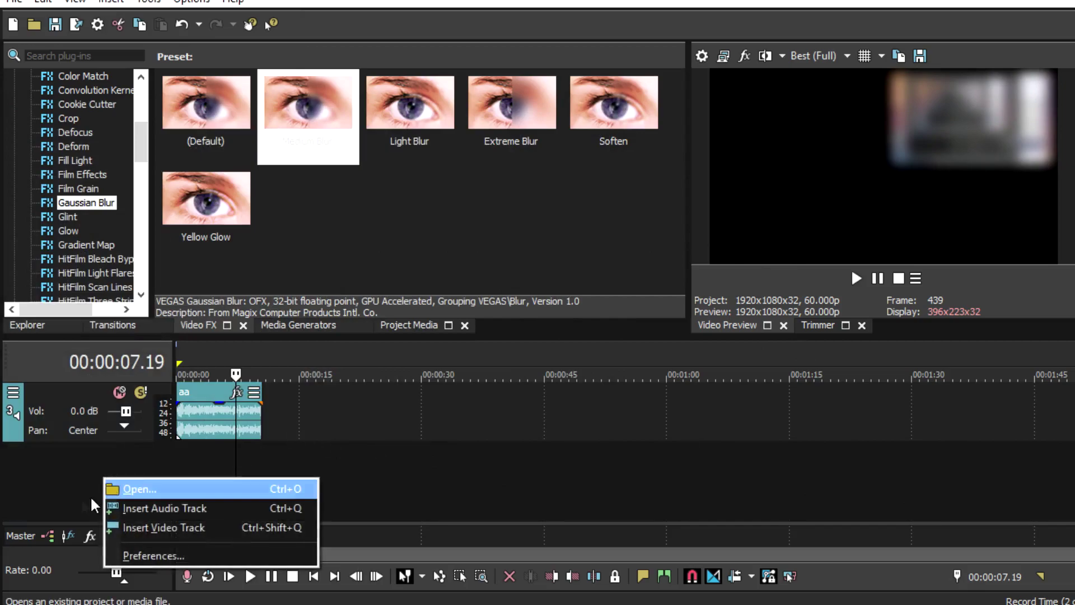
pyautogui.click(220, 508)
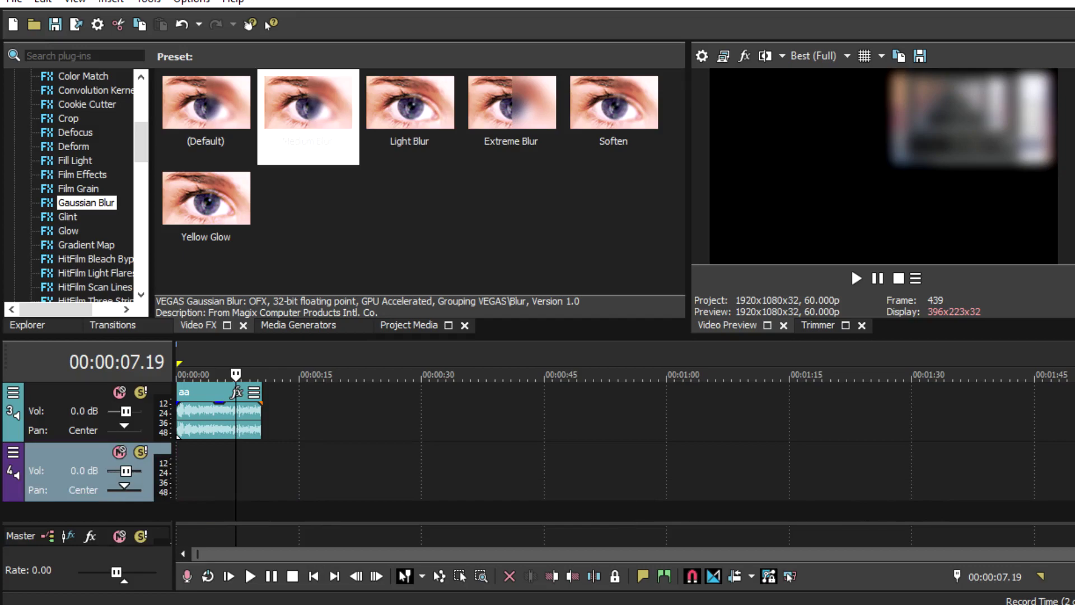
pyautogui.scroll(1, 274, 450)
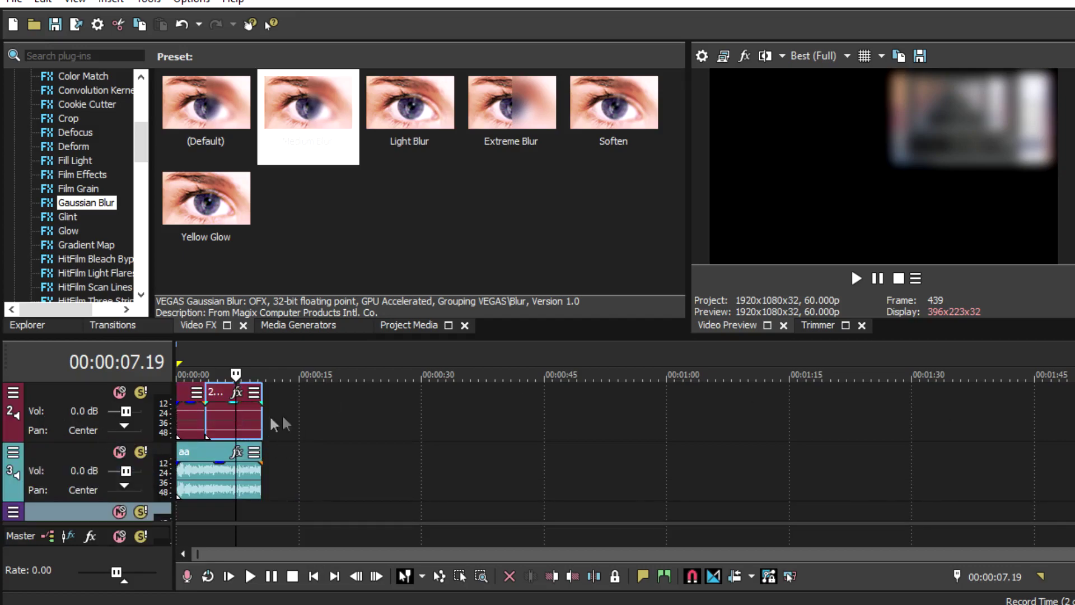
pyautogui.scroll(1, 219, 451)
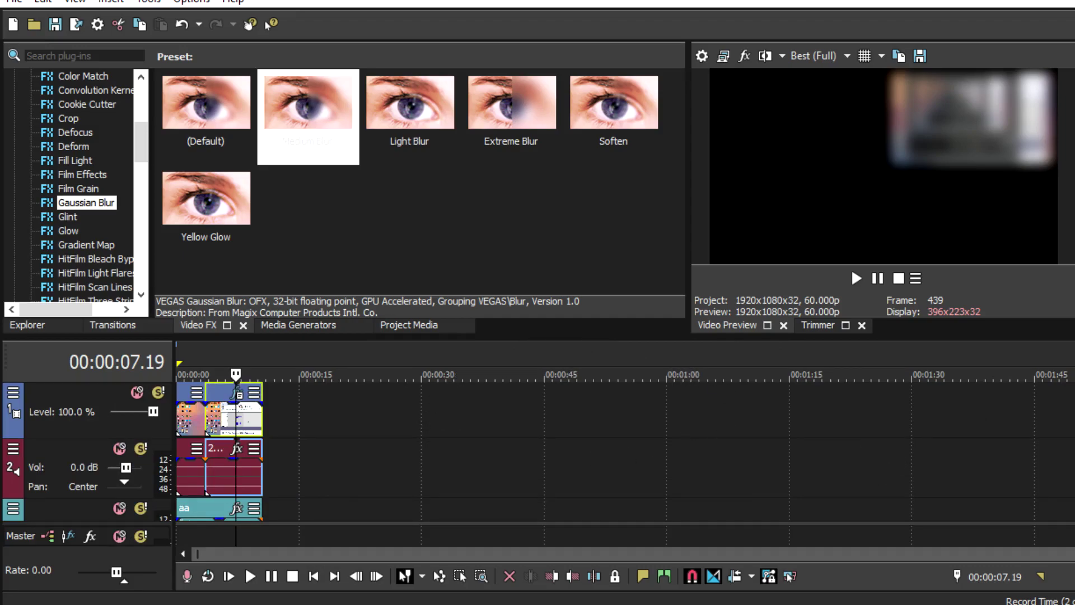
# Close VEGAS Pro without saving the changes to the untitled project
pyautogui.hotkey('alt', 'F4')
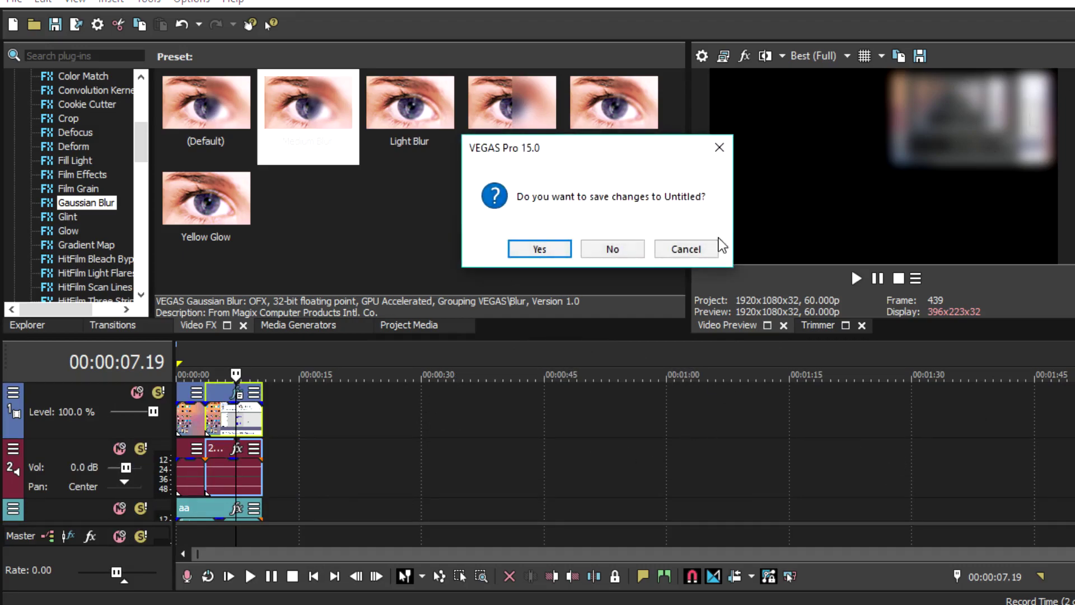
pyautogui.click(636, 257)
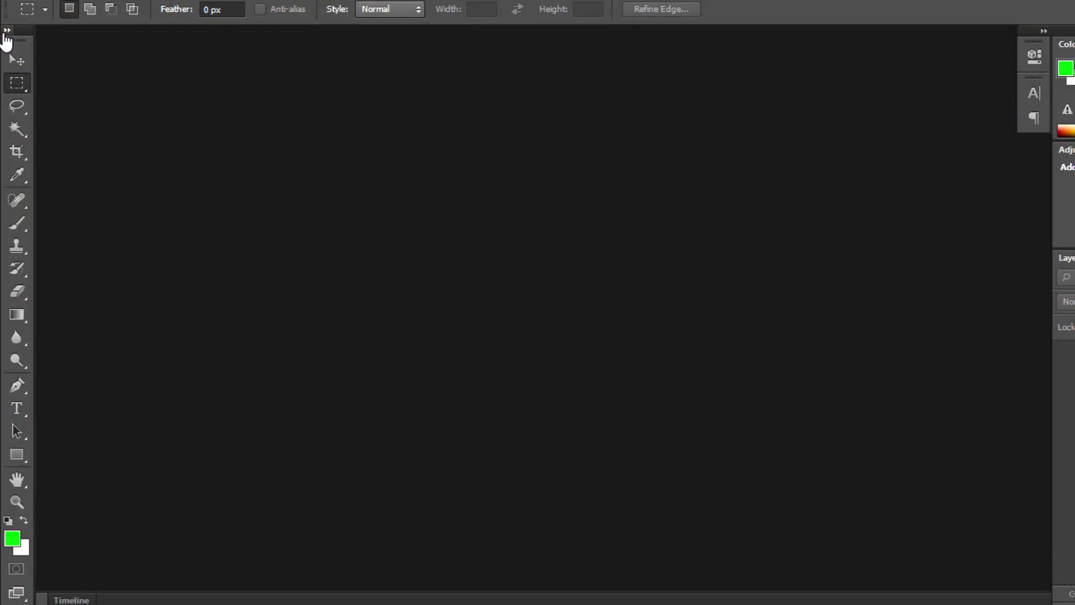
# Create a new white RGB document of 1280 by 720 pixels at 92 pixels per inch
pyautogui.click(16, 59)
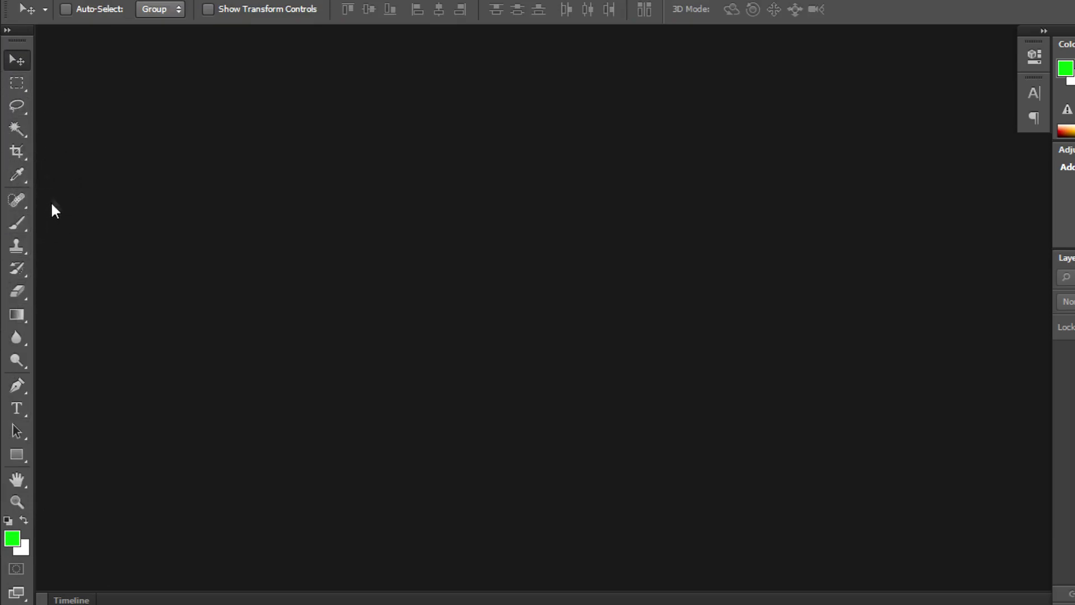
pyautogui.click(50, 5)
pyautogui.click(58, 6)
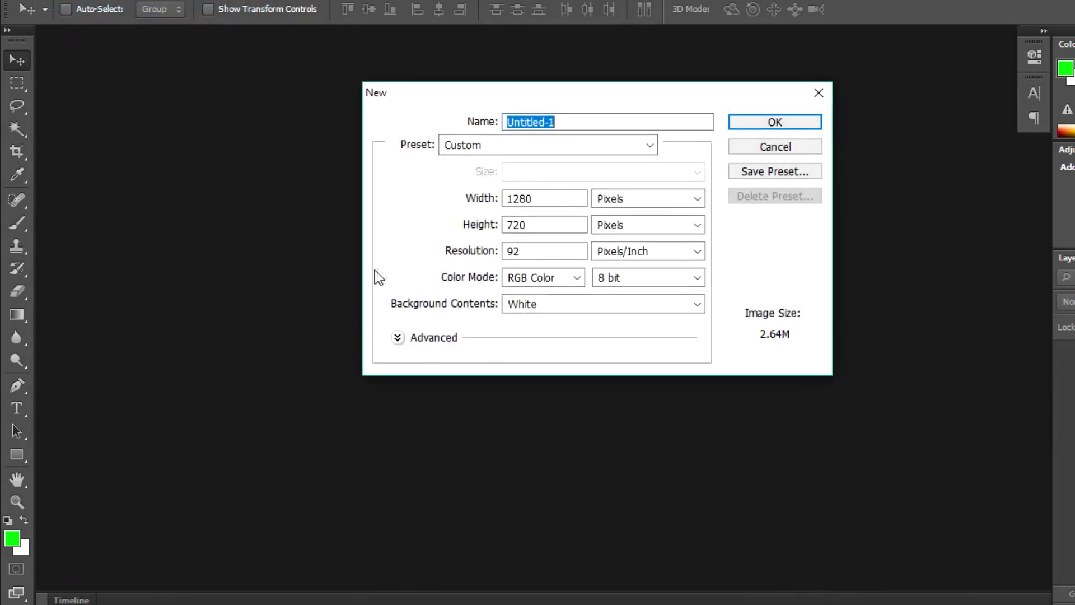
pyautogui.doubleClick(564, 194)
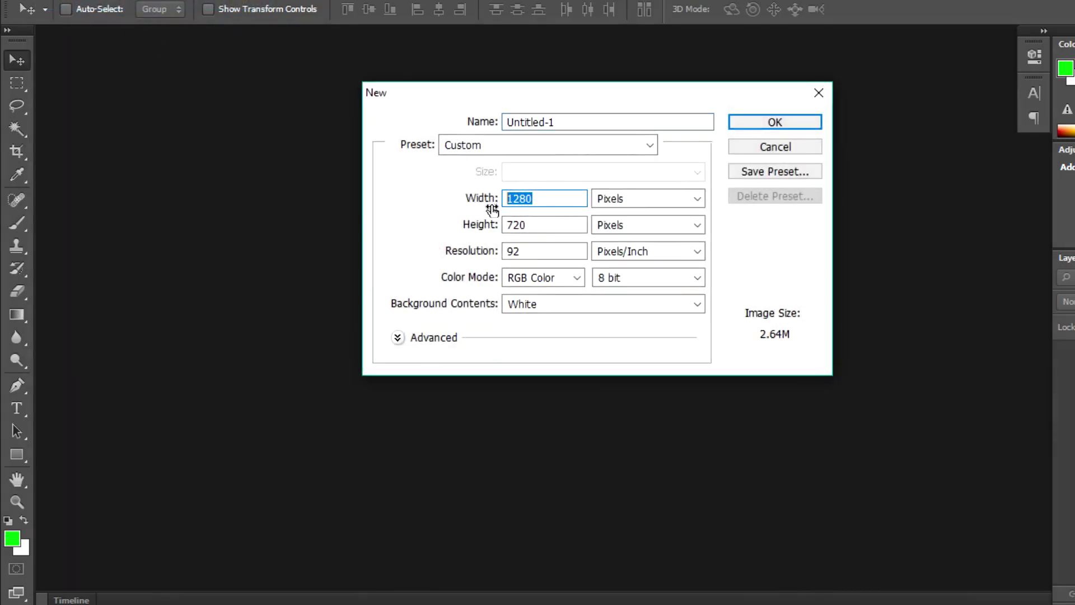
pyautogui.doubleClick(548, 226)
pyautogui.click(566, 246)
pyautogui.doubleClick(566, 247)
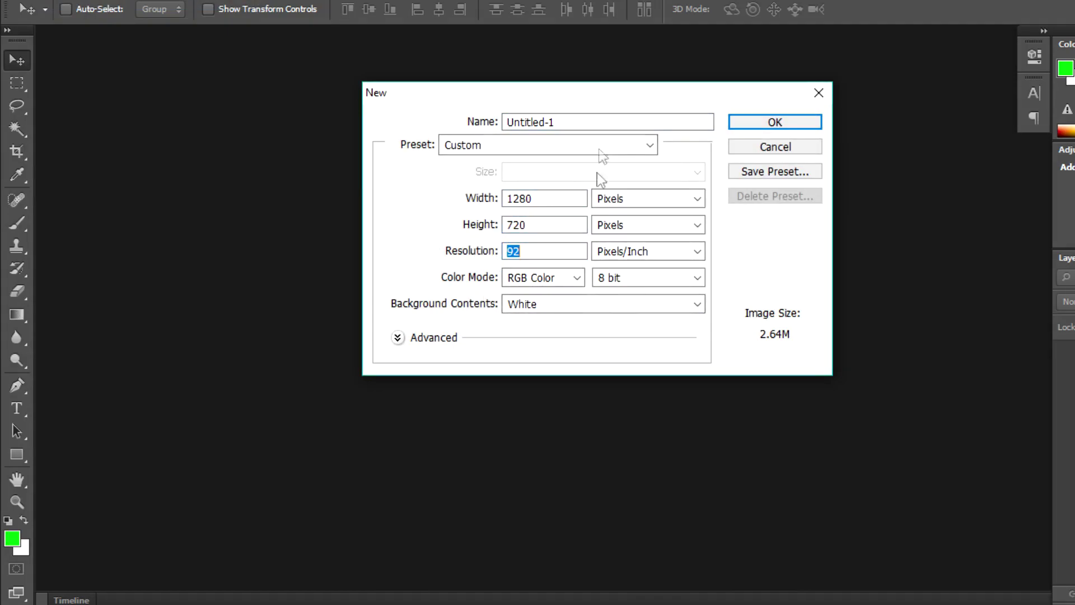
pyautogui.click(750, 121)
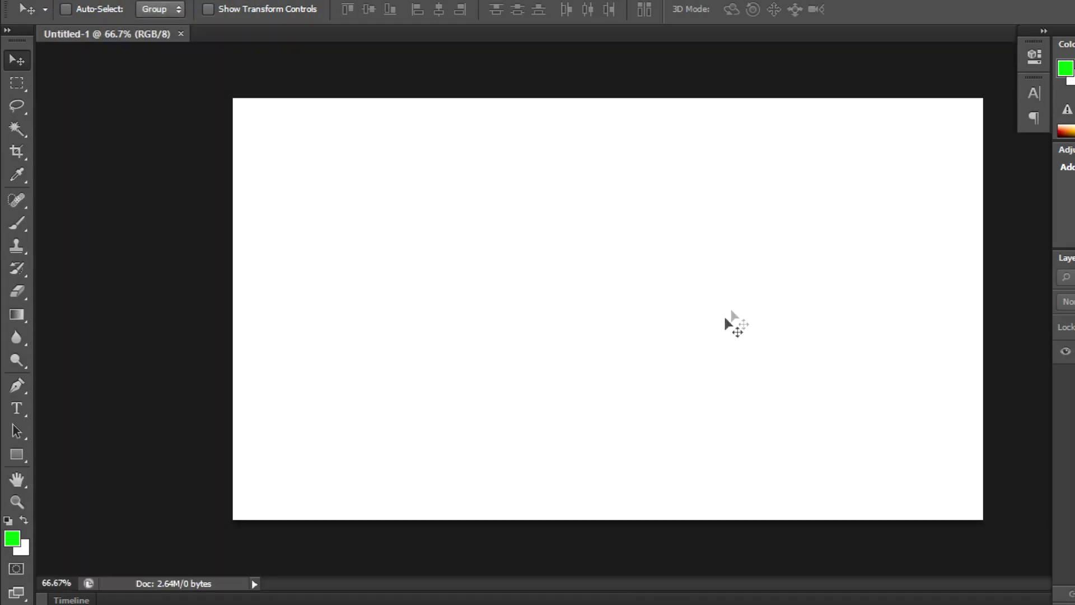
# Open the Emotional-quotes image, th (1) and th together from the Screnshots folder on the desktop
pyautogui.click(45, 1)
pyautogui.click(56, 17)
pyautogui.scroll(-2, 731, 381)
pyautogui.scroll(2, 665, 368)
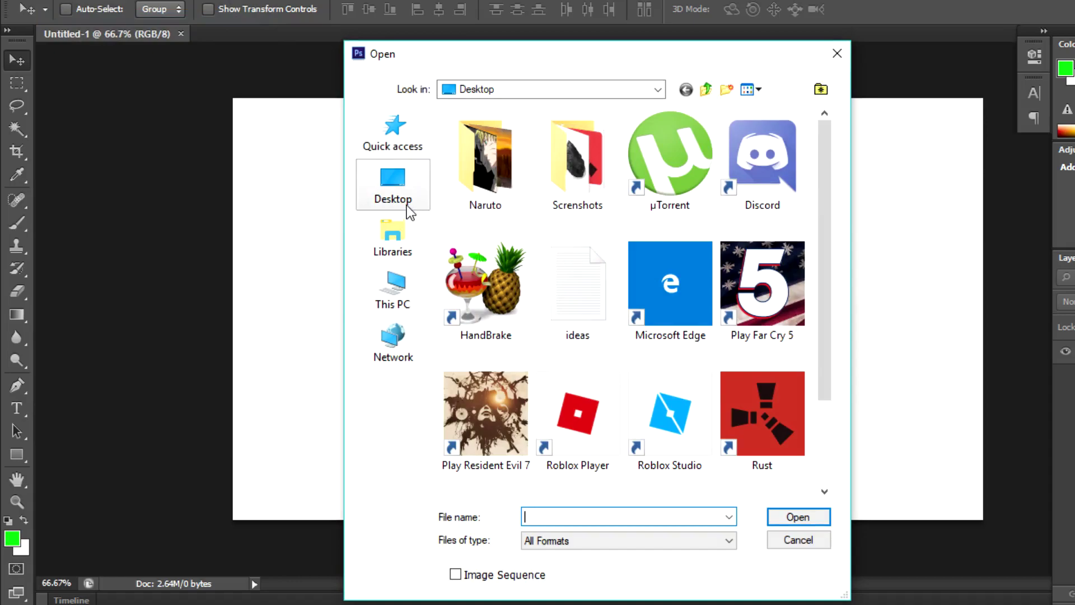
pyautogui.doubleClick(576, 186)
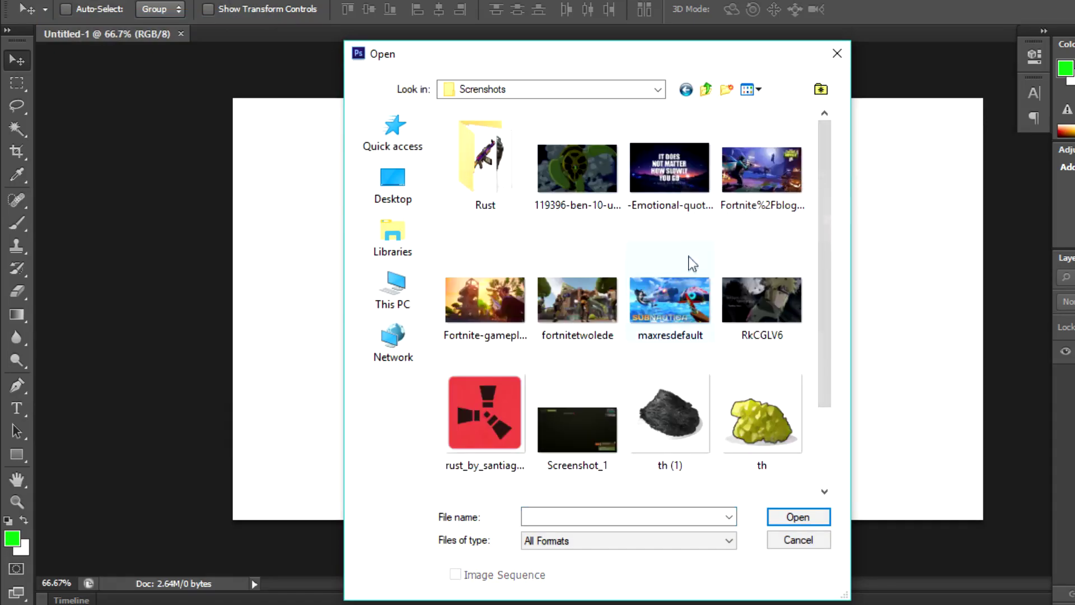
pyautogui.scroll(-2, 752, 351)
pyautogui.scroll(2, 739, 327)
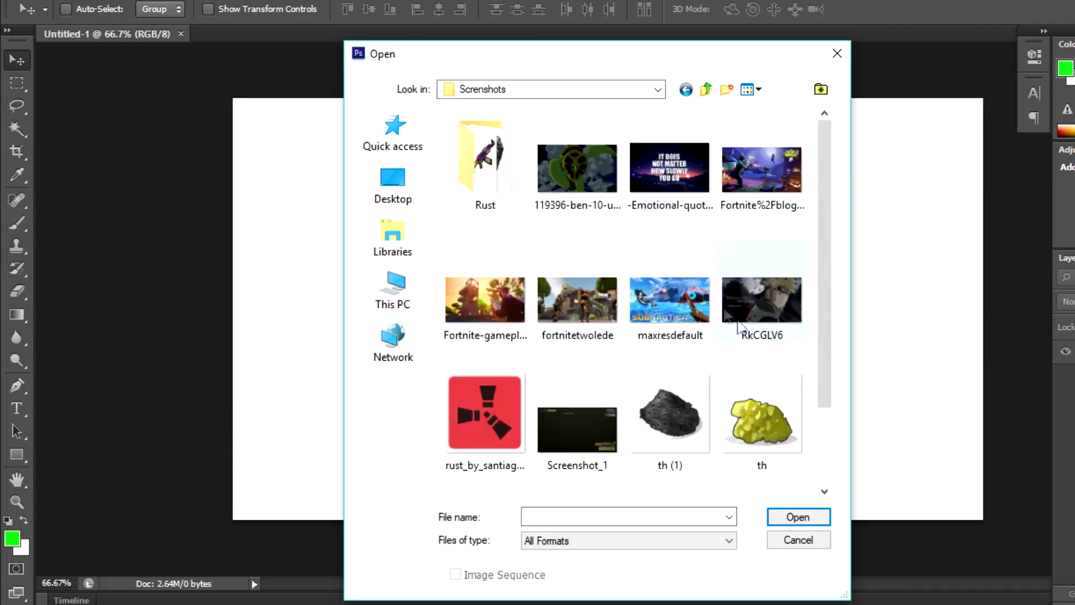
pyautogui.click(664, 189)
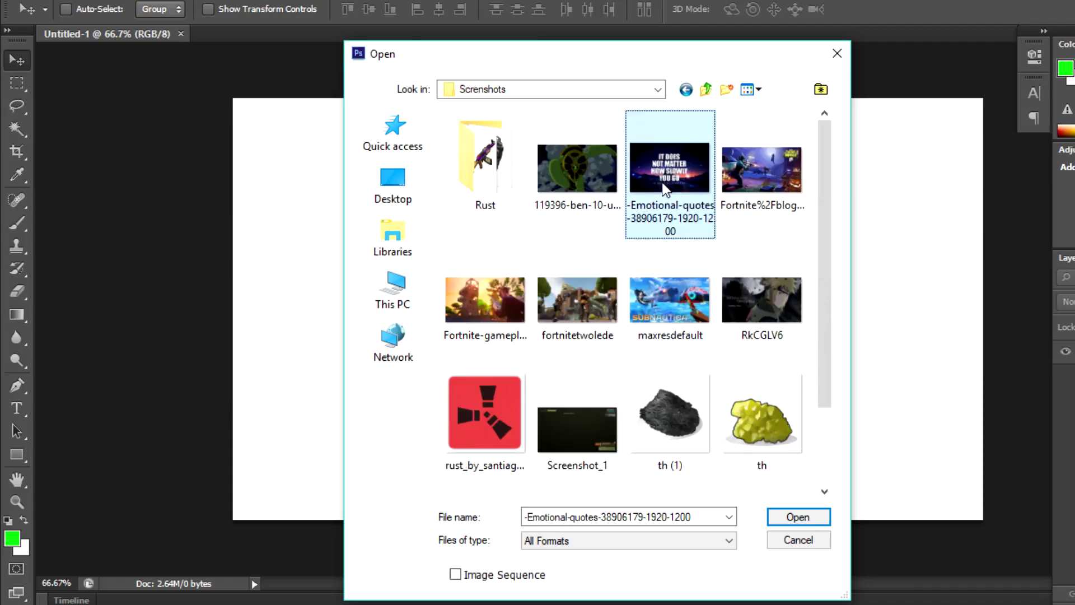
pyautogui.scroll(-2, 733, 325)
pyautogui.keyDown('ctrl'); pyautogui.click(753, 322); pyautogui.keyUp('ctrl')
pyautogui.keyDown('ctrl'); pyautogui.click(681, 358); pyautogui.keyUp('ctrl')
pyautogui.click(798, 517)
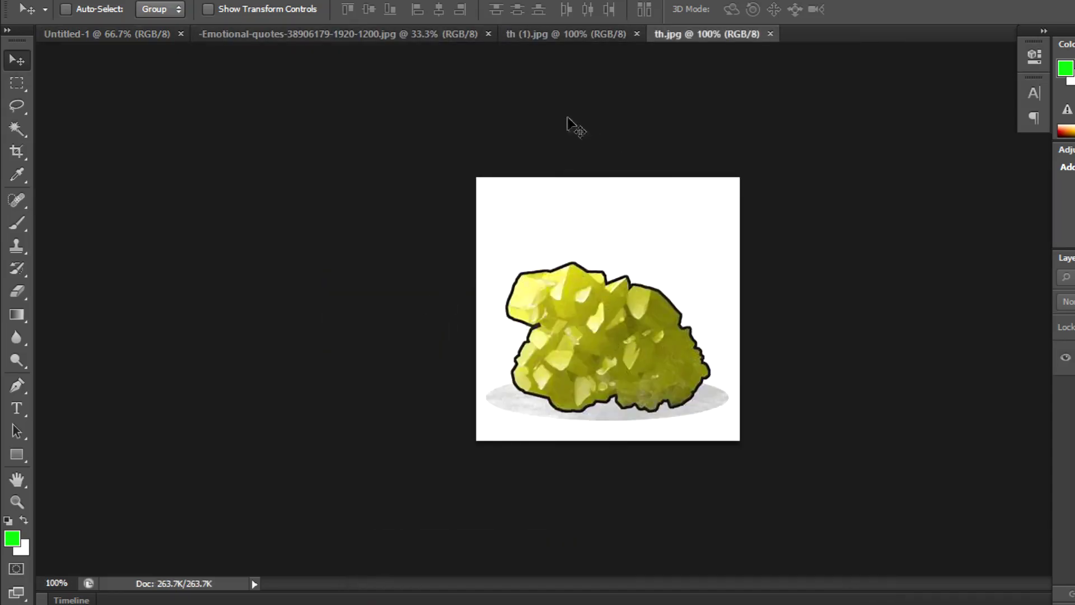
# Copy the entire Emotional-quotes image and paste it into the Untitled-1 document
pyautogui.click(581, 35)
pyautogui.click(422, 35)
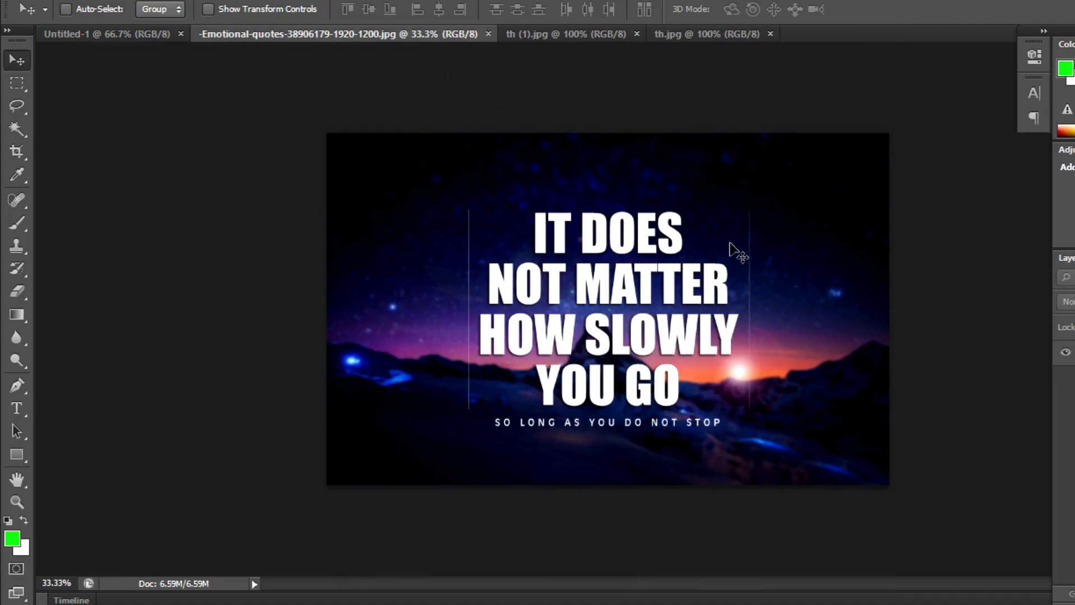
pyautogui.hotkey('ctrl', 'a')
pyautogui.click(159, 38)
pyautogui.hotkey('ctrl', 'v')
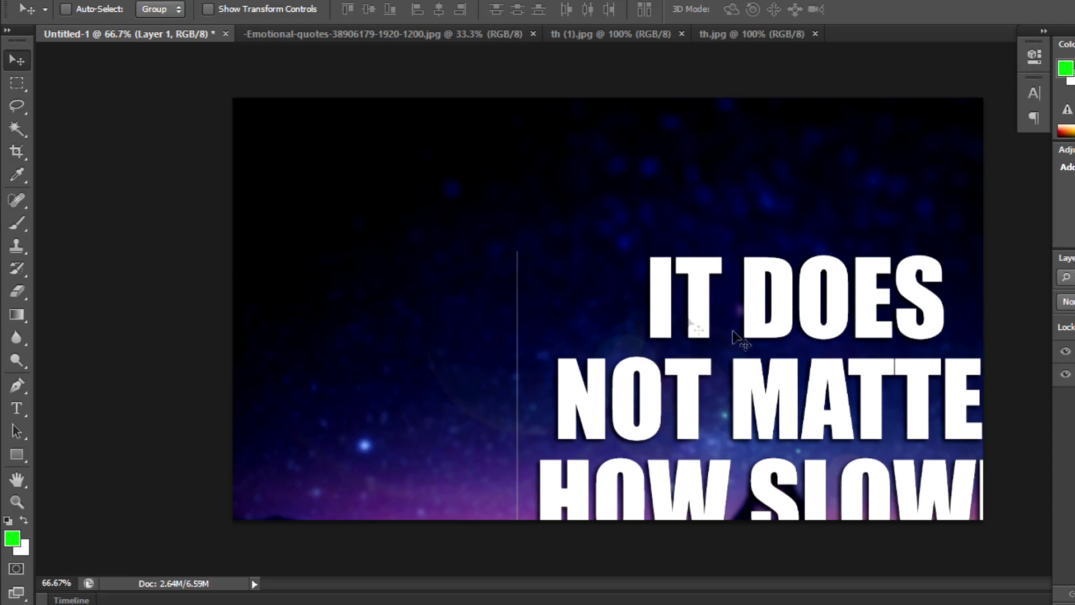
# Scale the pasted quote image to 66.67% width and 60% height so it exactly fills the canvas
pyautogui.hotkey('ctrl', 't')
pyautogui.moveTo(233, 99); pyautogui.dragTo(683, 355)
pyautogui.moveTo(854, 452); pyautogui.dragTo(417, 204)
pyautogui.moveTo(895, 529); pyautogui.dragTo(983, 518)
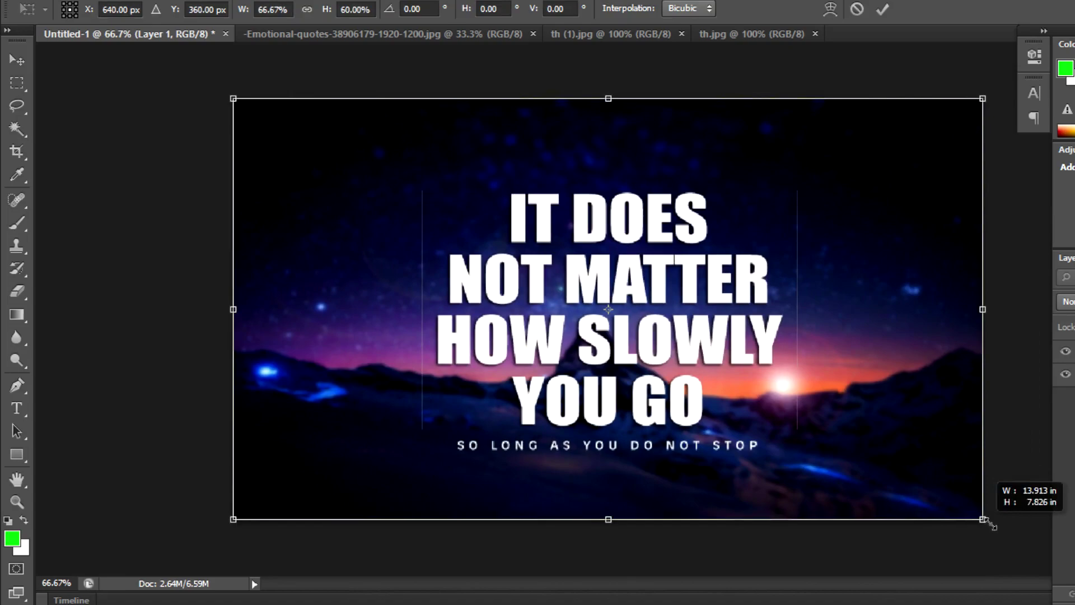
pyautogui.click(883, 9)
# Copy the whole th.jpg yellow ore picture into Untitled-1 and place it to the left of the quote text
pyautogui.click(727, 33)
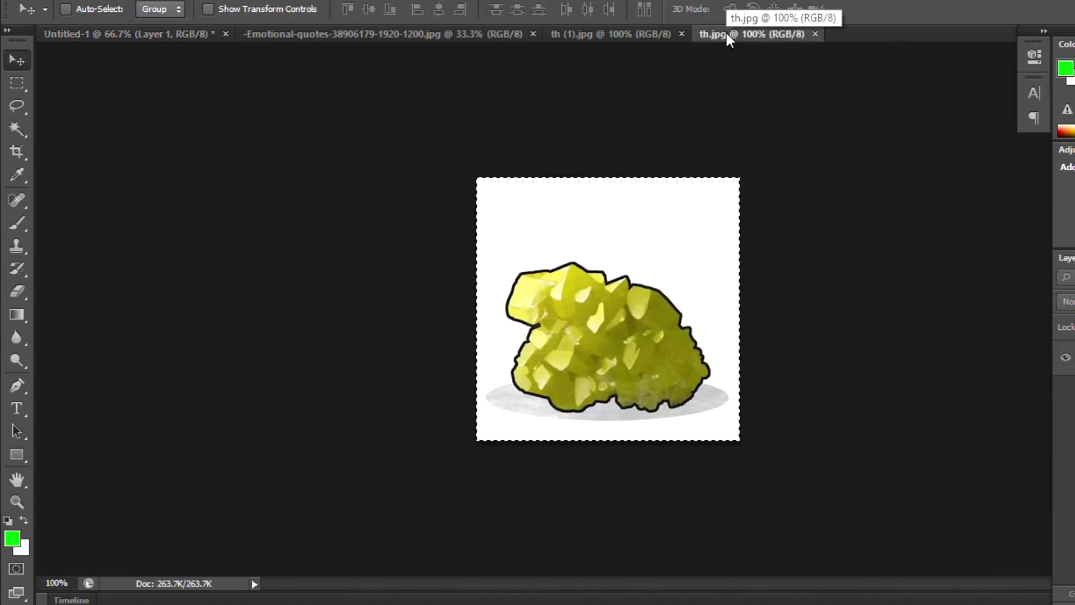
pyautogui.click(138, 40)
pyautogui.hotkey('ctrl', 'v')
pyautogui.moveTo(616, 280); pyautogui.dragTo(348, 298)
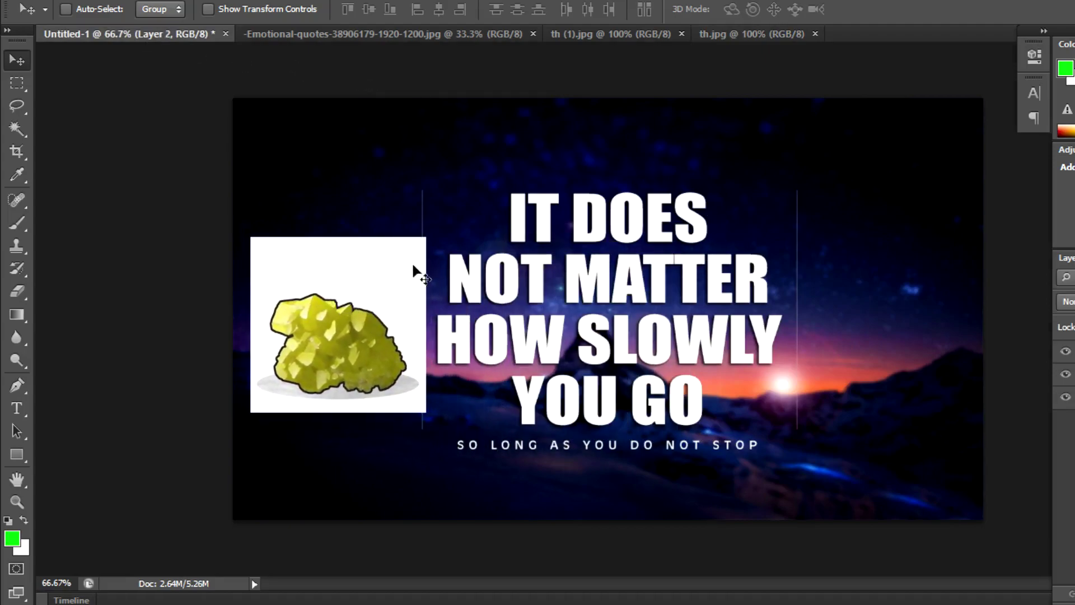
# Remove the white background around the yellow ore using a Magic Wand selection with tolerance 32, and deselect
pyautogui.click(12, 131)
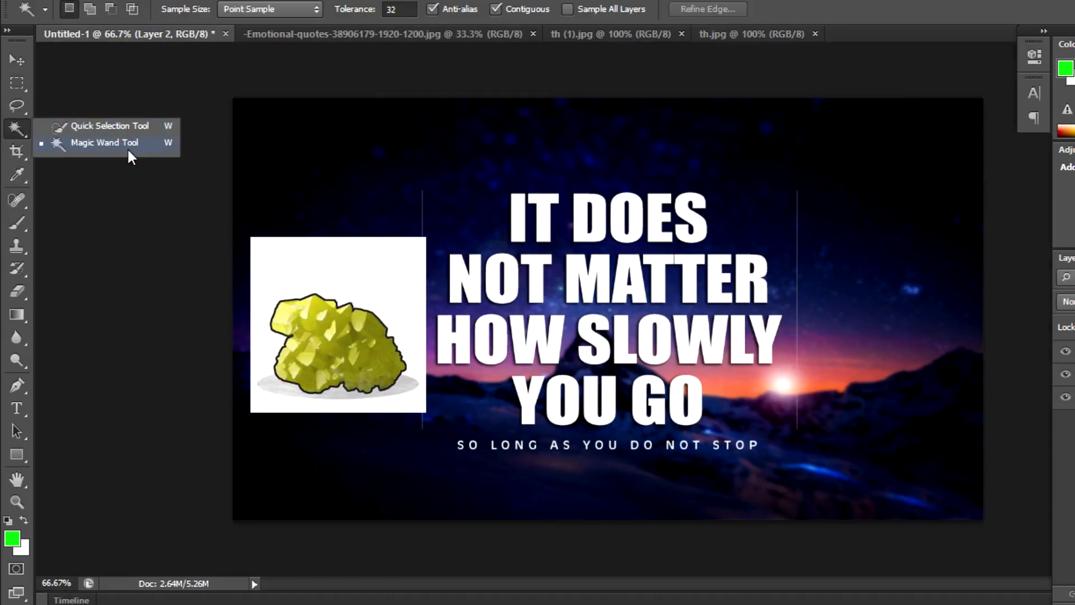
pyautogui.click(104, 142)
pyautogui.click(386, 276)
pyautogui.press('Delete')
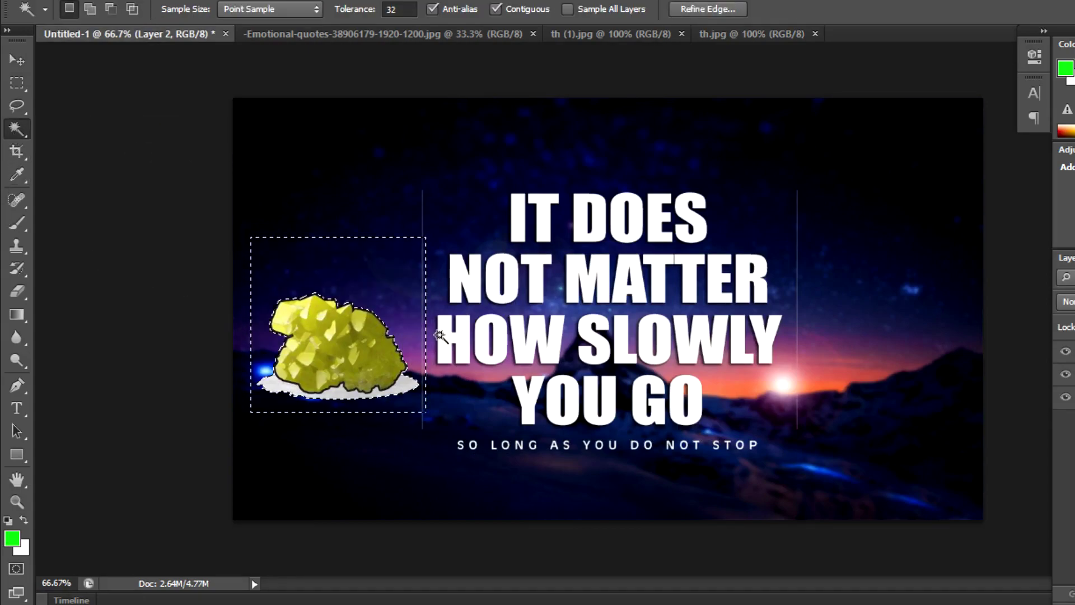
pyautogui.hotkey('ctrl', 'd')
# Select and delete the pale grey shadow beneath the yellow ore, and clear the selection
pyautogui.click(342, 398)
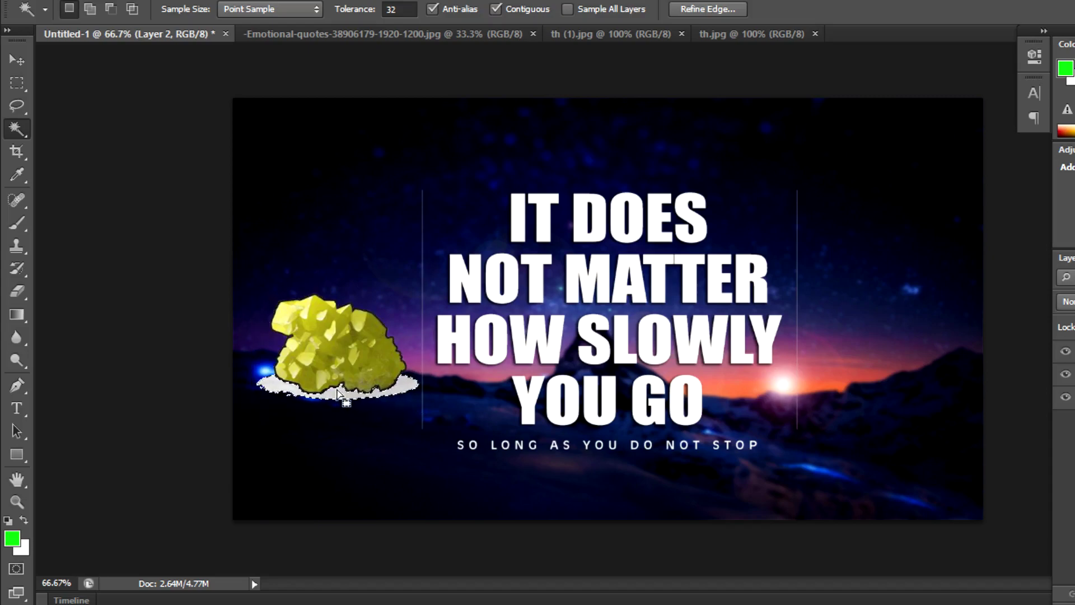
pyautogui.press('Delete')
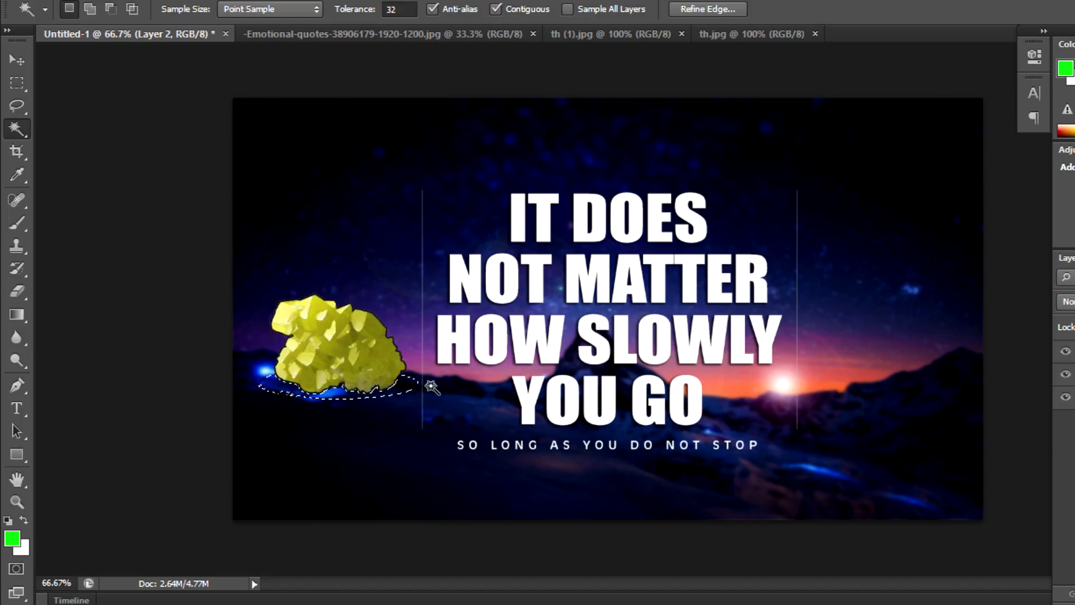
pyautogui.hotkey('ctrl', 'd')
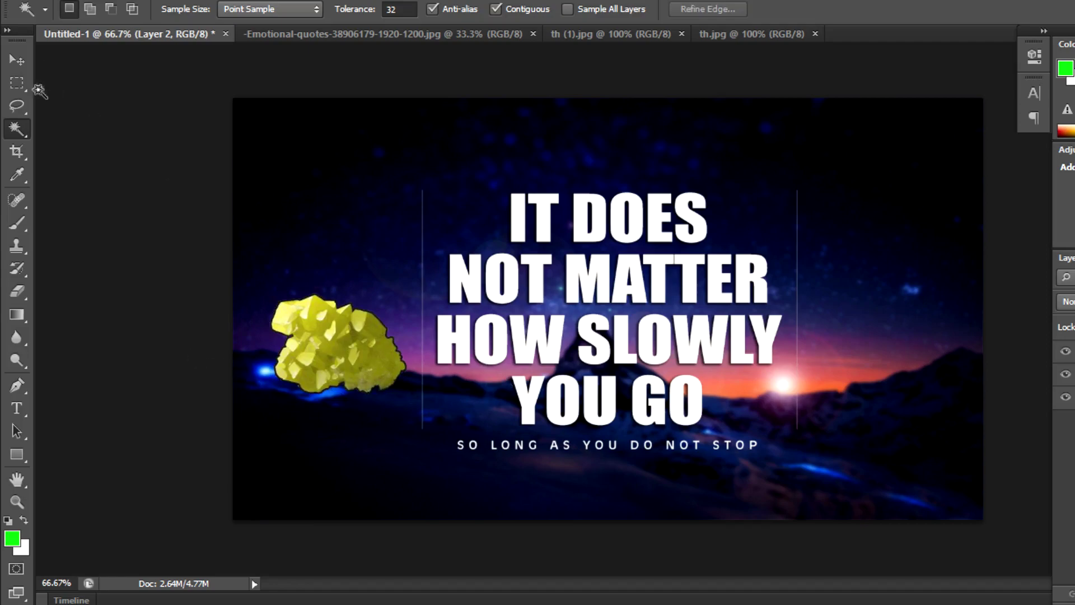
# Add a Curves adjustment layer above the ore layer and pull its curve down to darken the whole composition
pyautogui.click(17, 59)
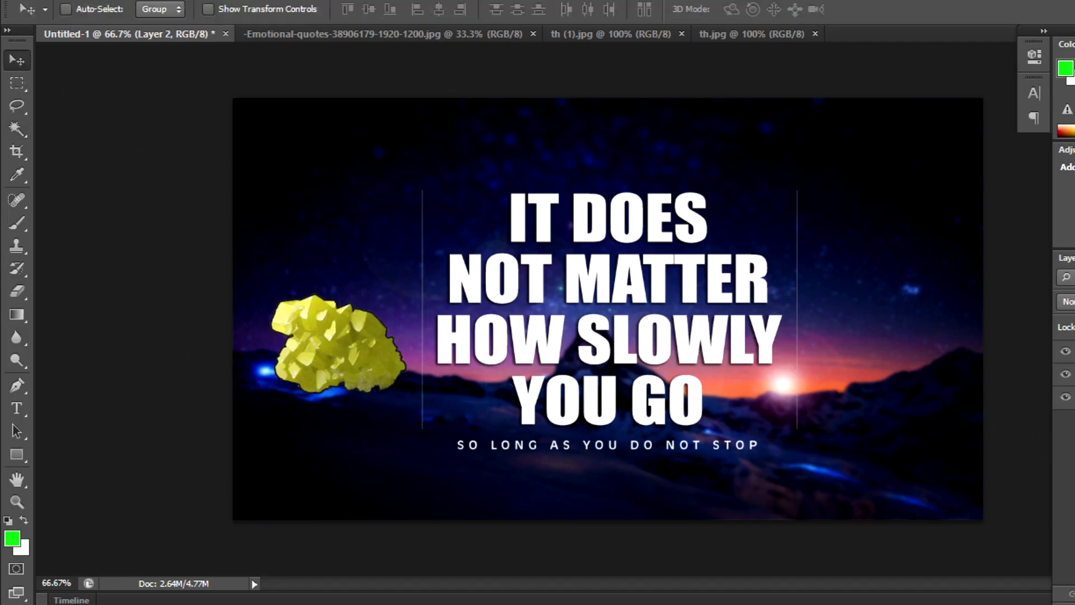
pyautogui.click(1071, 594)
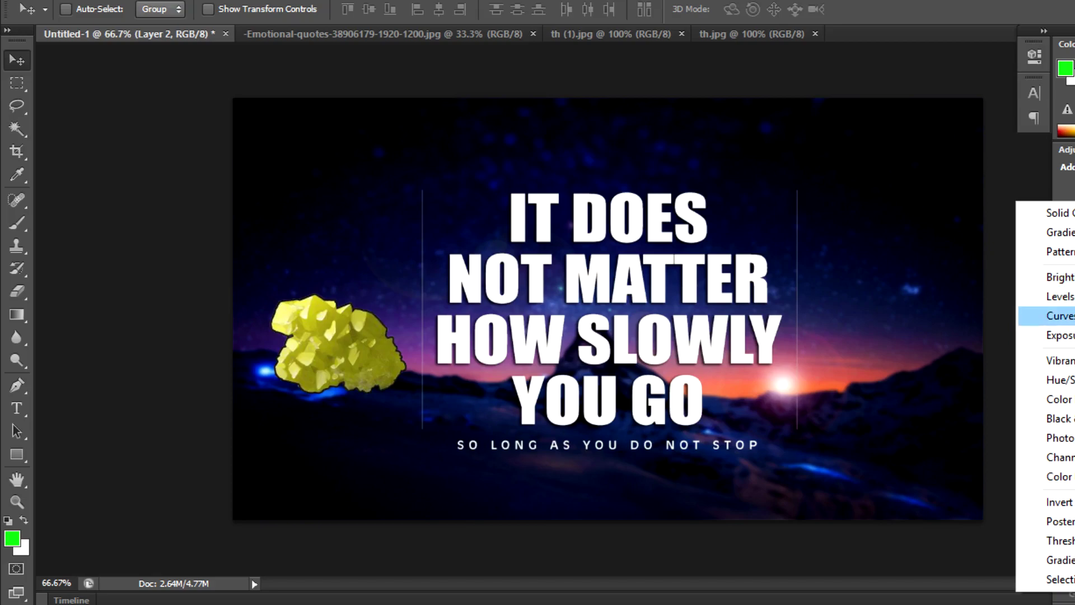
pyautogui.click(1059, 316)
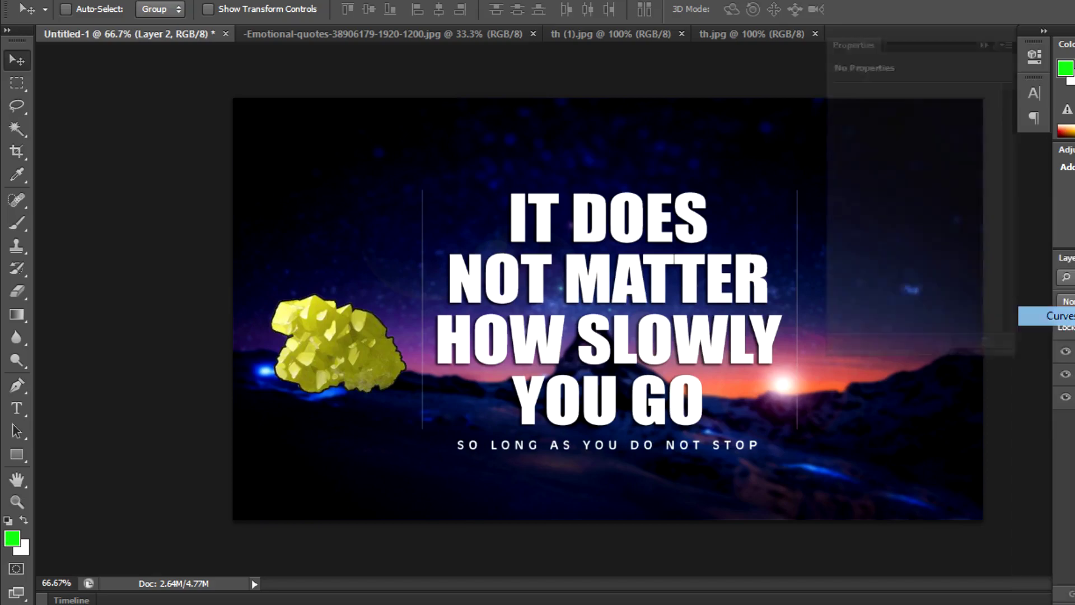
pyautogui.moveTo(931, 197)
pyautogui.mouseDown()
pyautogui.moveTo(948, 198)
pyautogui.moveTo(910, 165)
pyautogui.moveTo(946, 211)
pyautogui.moveTo(946, 197)
pyautogui.mouseUp()
pyautogui.click(984, 45)
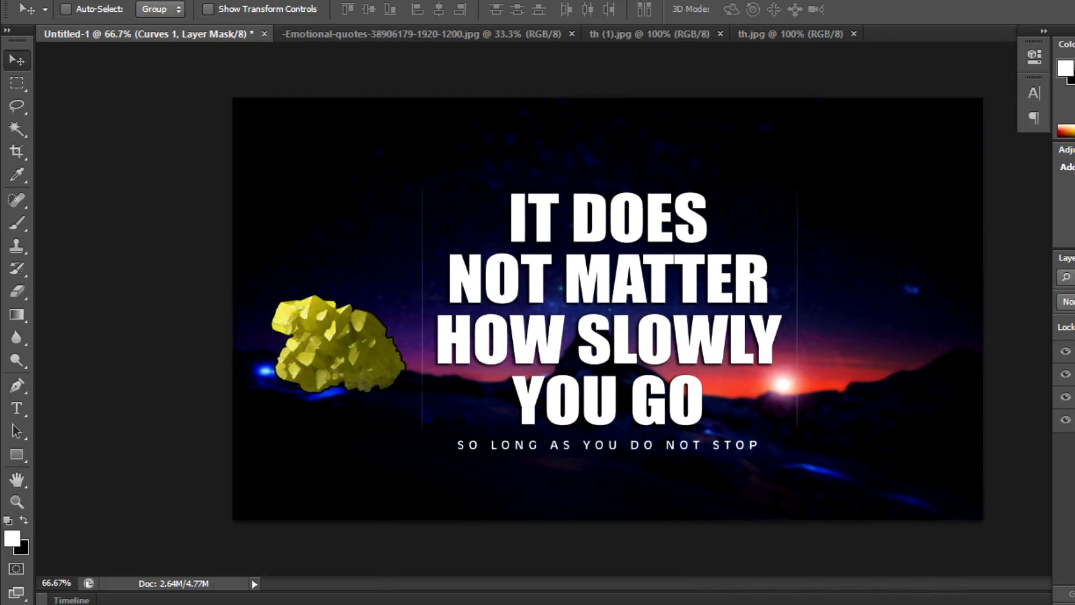
# Try to save the composition as Untitled-1.png in PNG format in the Screnshots folder
pyautogui.click(44, 0)
pyautogui.click(121, 175)
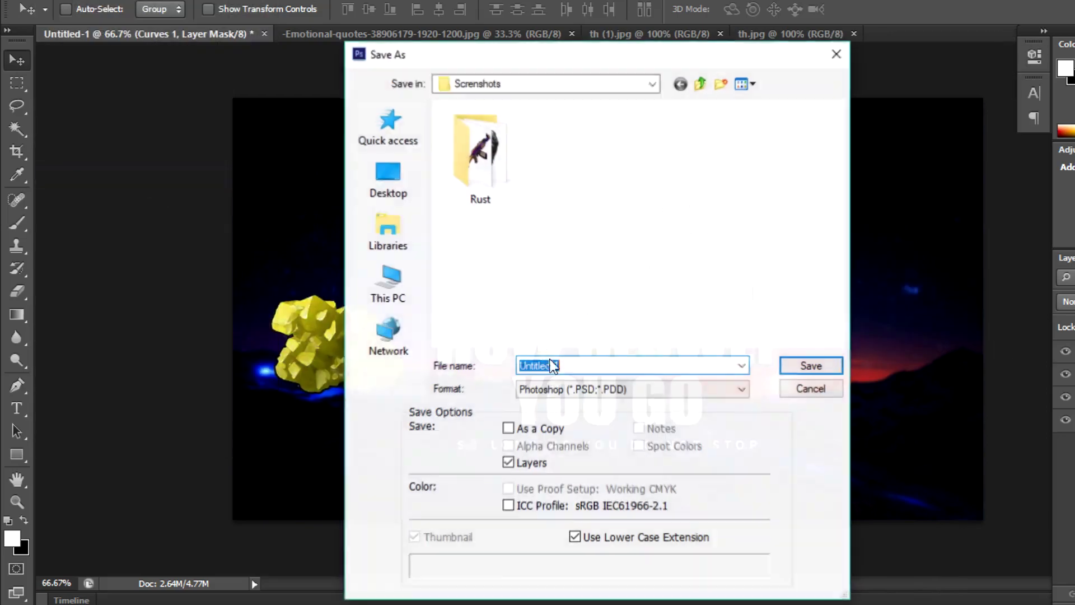
pyautogui.click(549, 391)
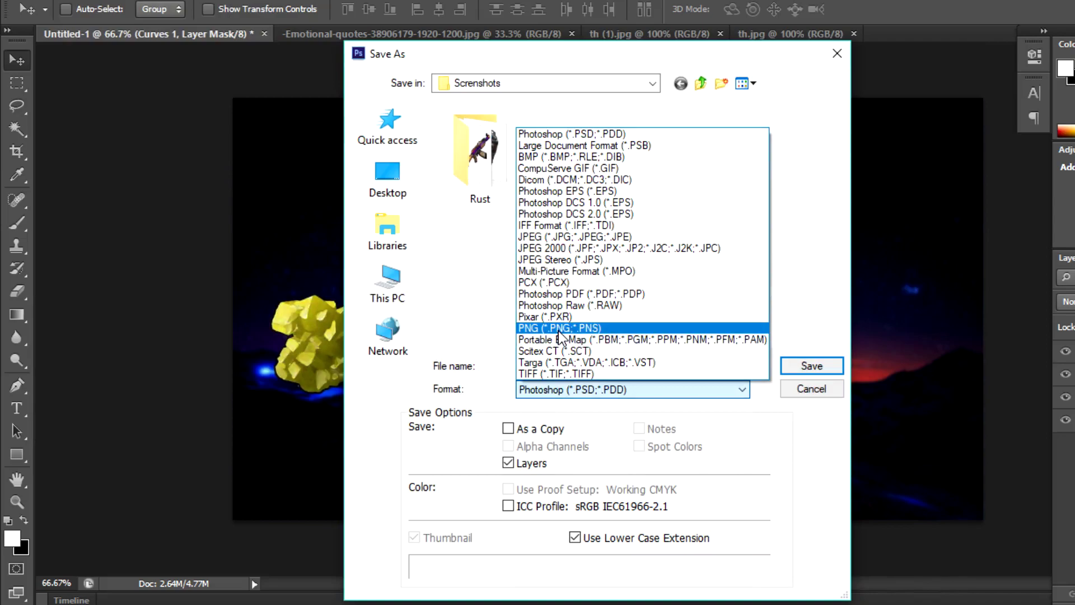
pyautogui.click(566, 327)
pyautogui.click(812, 370)
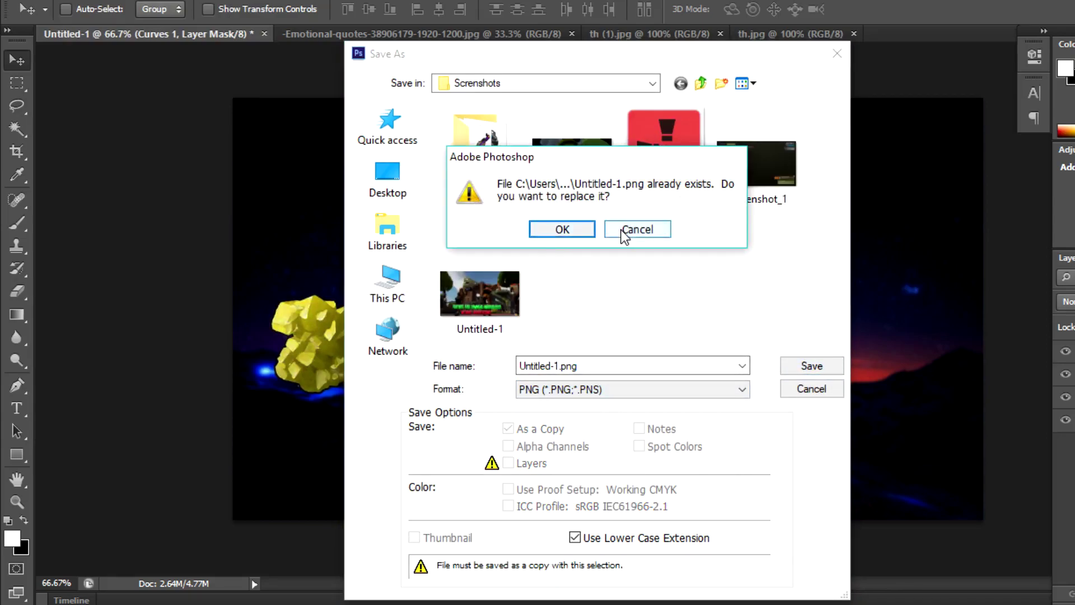
pyautogui.click(630, 230)
pyautogui.click(837, 54)
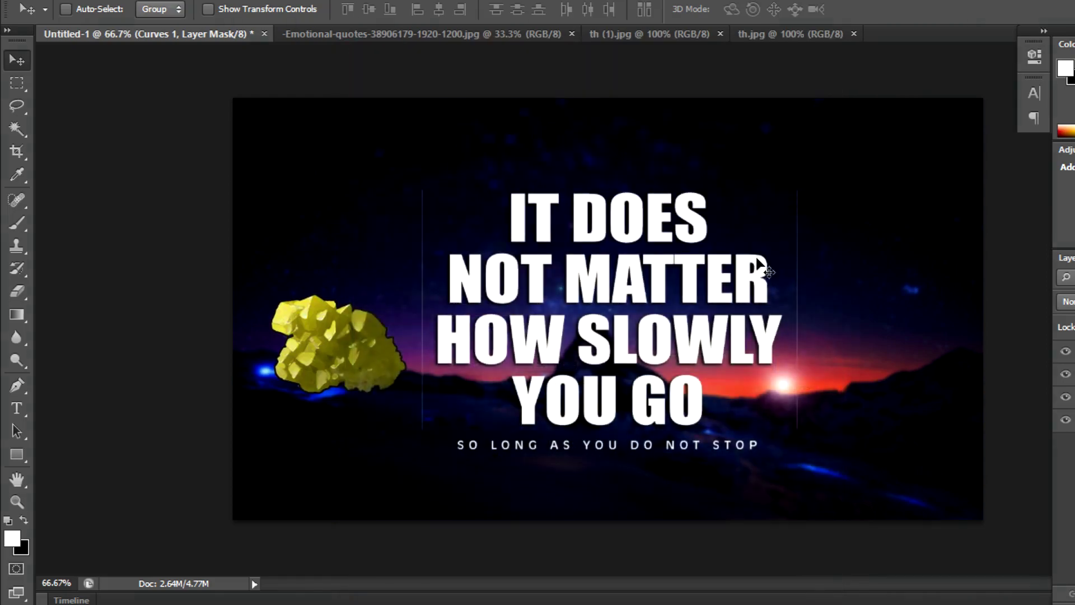